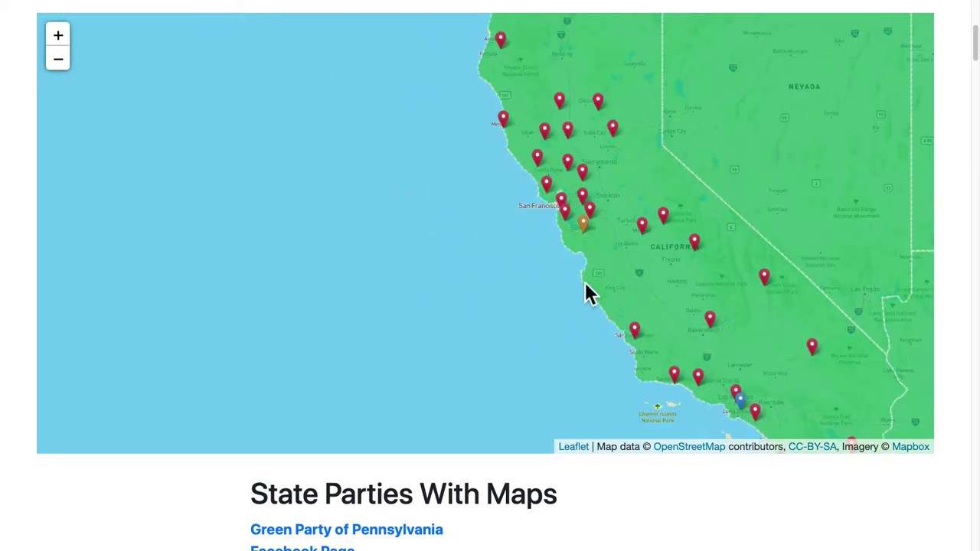
Open the California state page from the national map and look over its map of local parties and page header
click(614, 278)
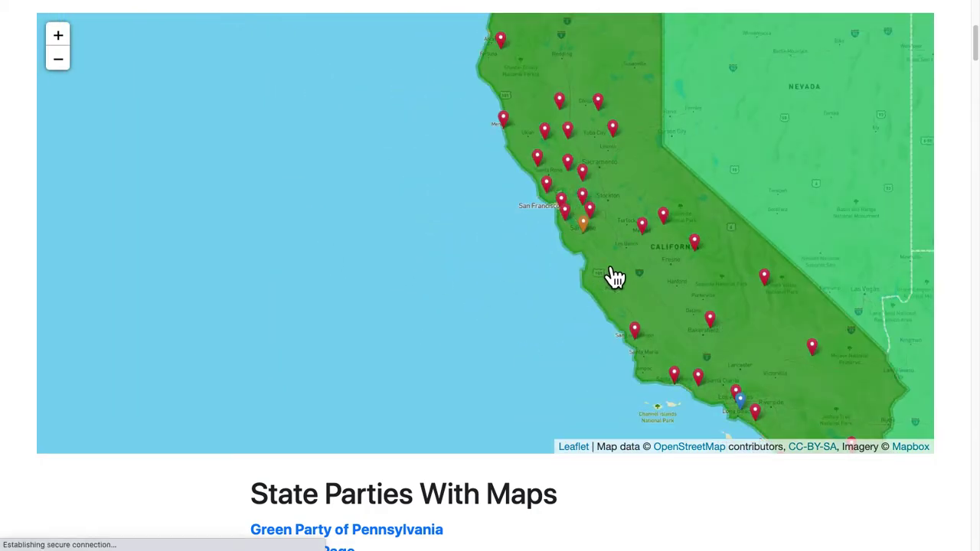
scroll(392, 314, down, 5)
scroll(72, 376, down, 2)
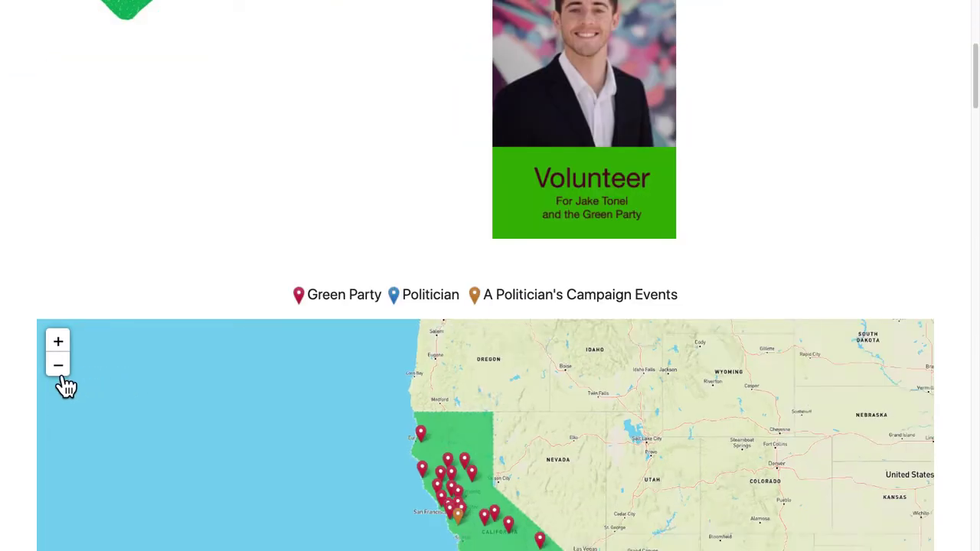
scroll(6, 391, down, 5)
scroll(7, 391, up, 3)
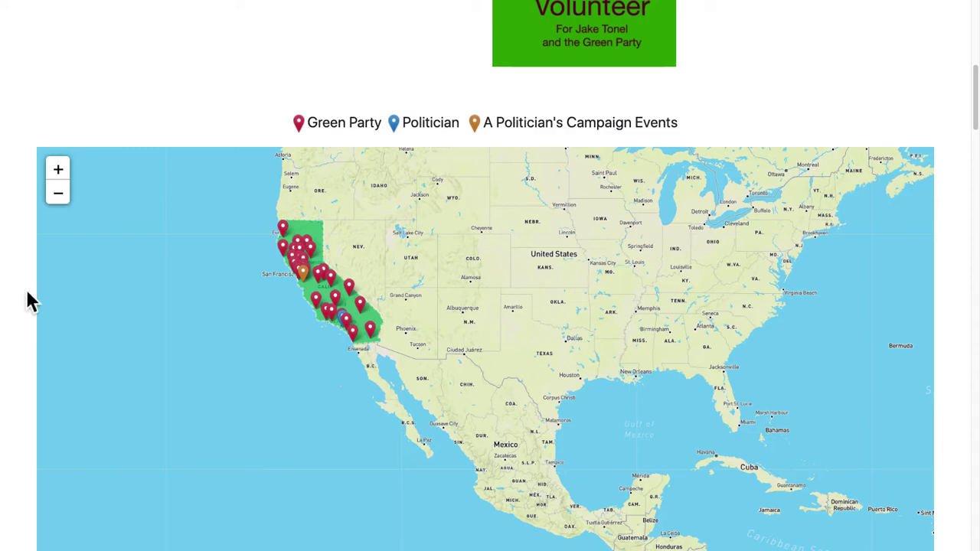
scroll(20, 317, up, 6)
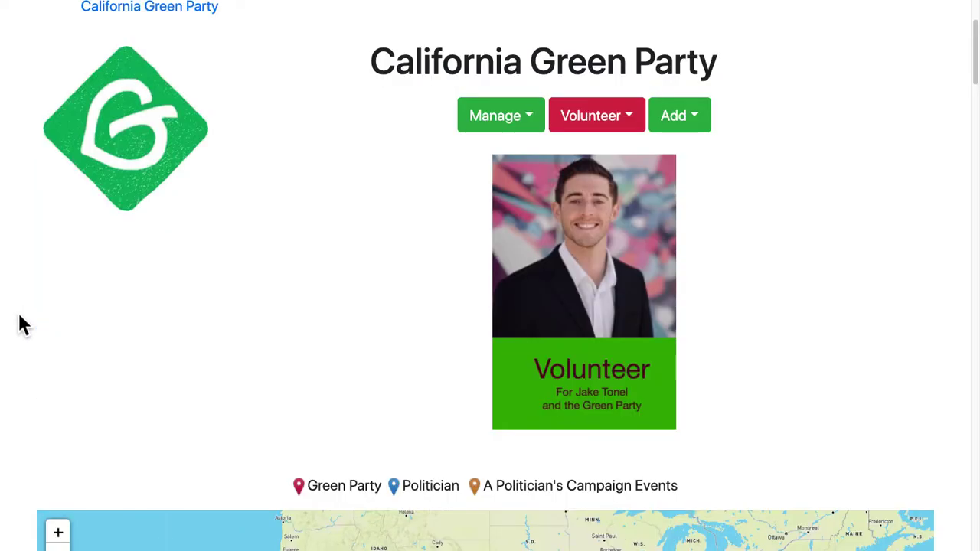
scroll(19, 316, up, 3)
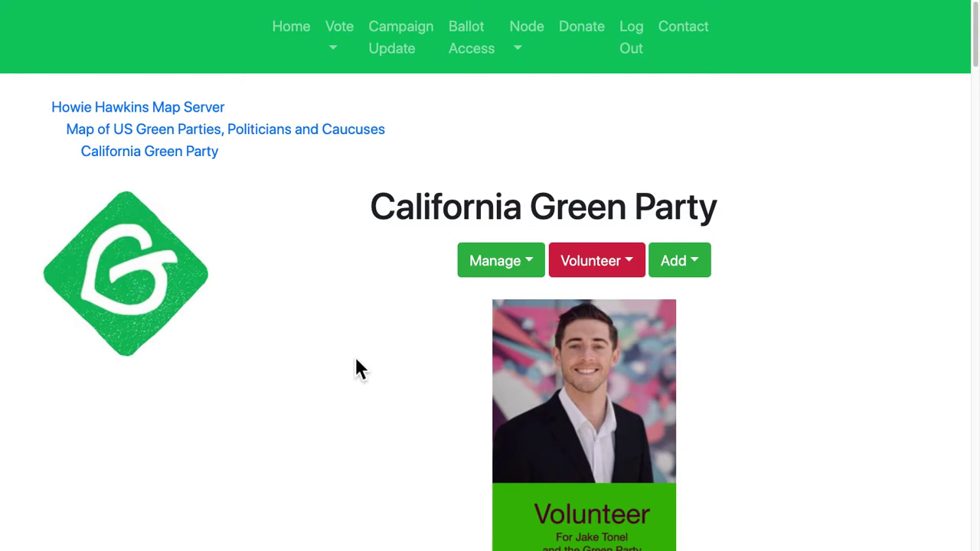
Open the form for adding a banner to the California Green Party page, and go back to the page
click(508, 269)
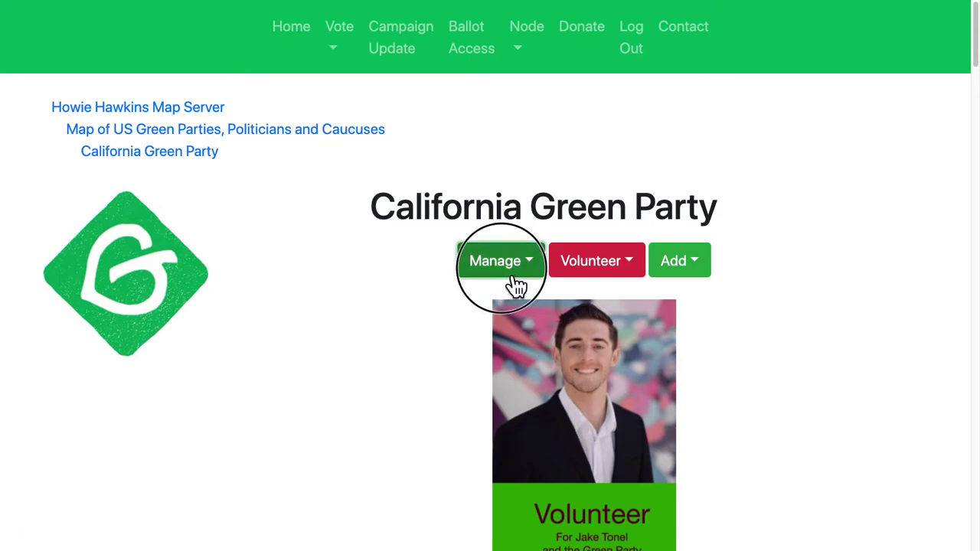
click(399, 325)
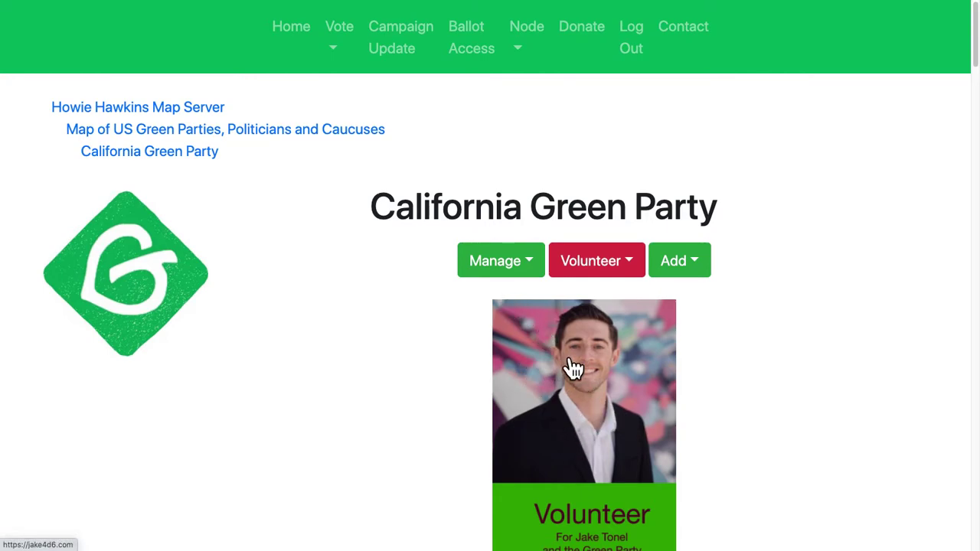
click(498, 274)
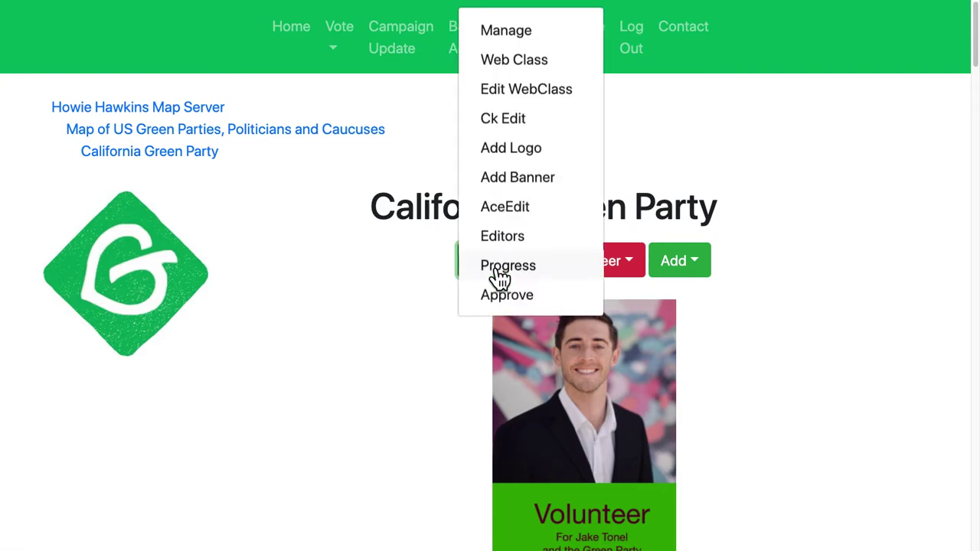
click(521, 179)
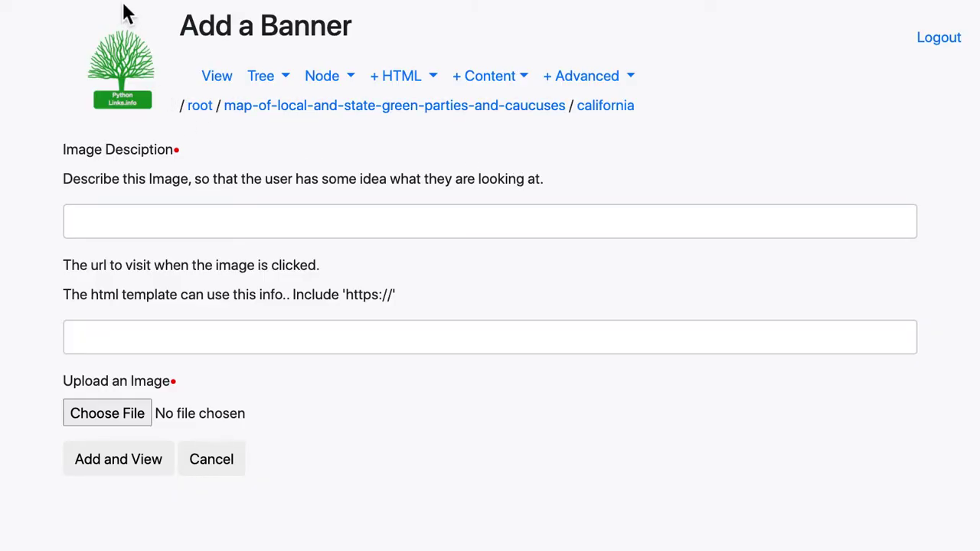
mouse_move(126, 13)
click(39, 21)
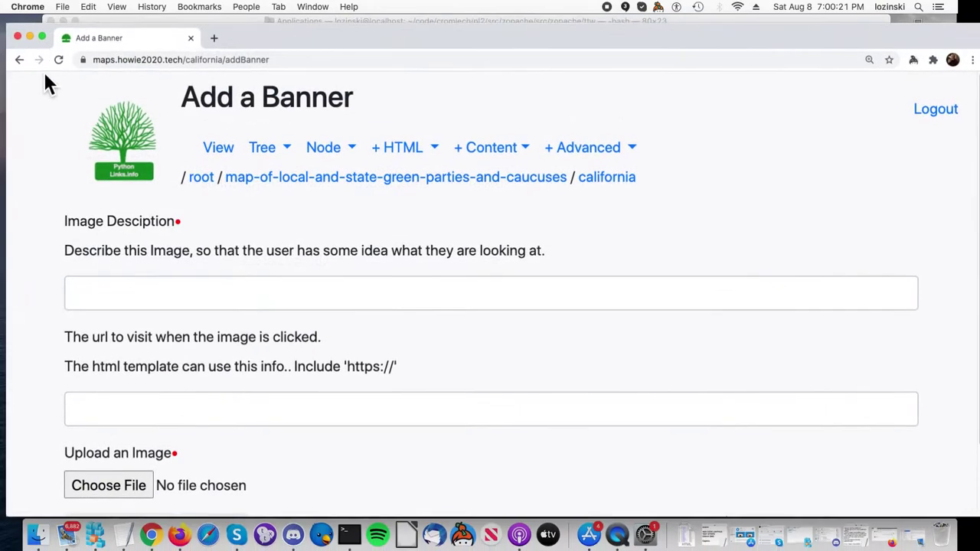
click(21, 61)
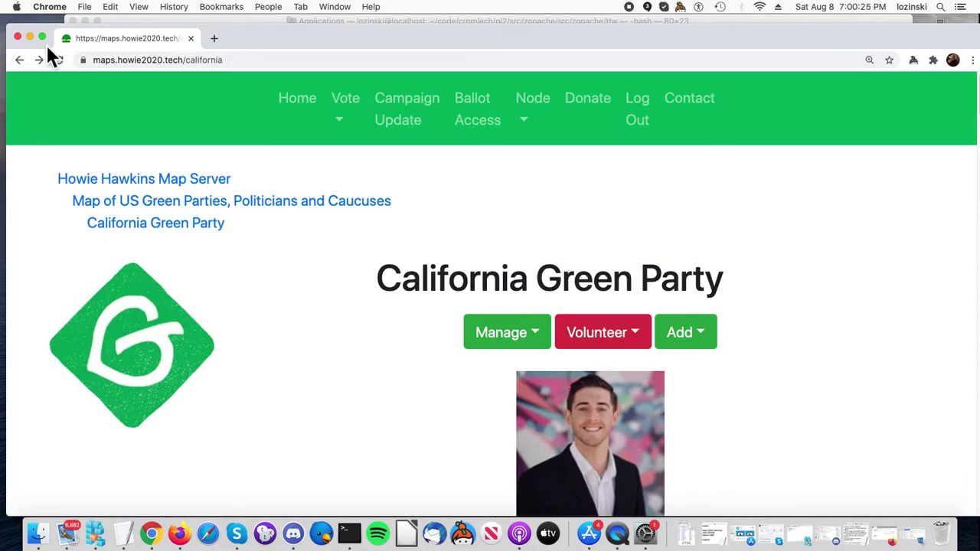
Visit the campaign website linked from the Volunteer banner, and return to the California Green Party page in full screen
click(615, 452)
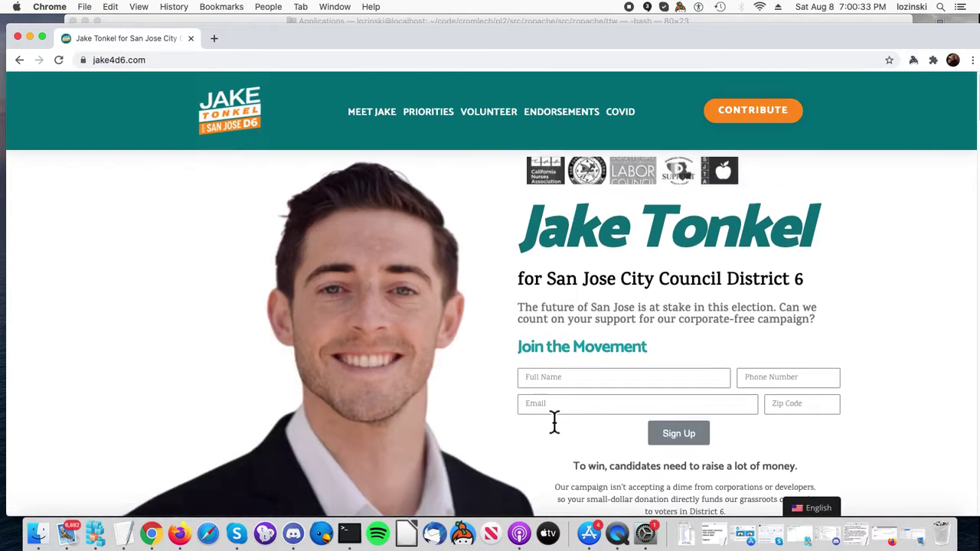
click(21, 63)
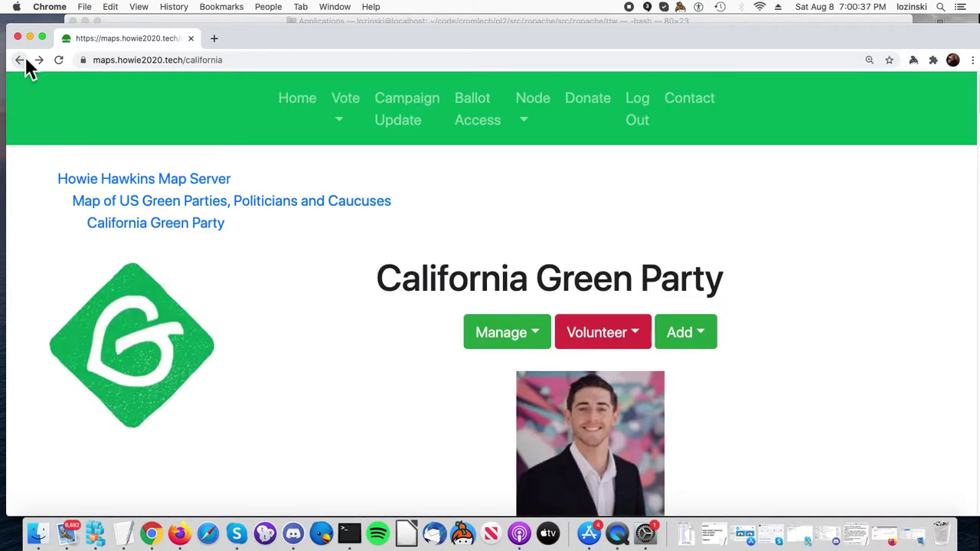
click(41, 36)
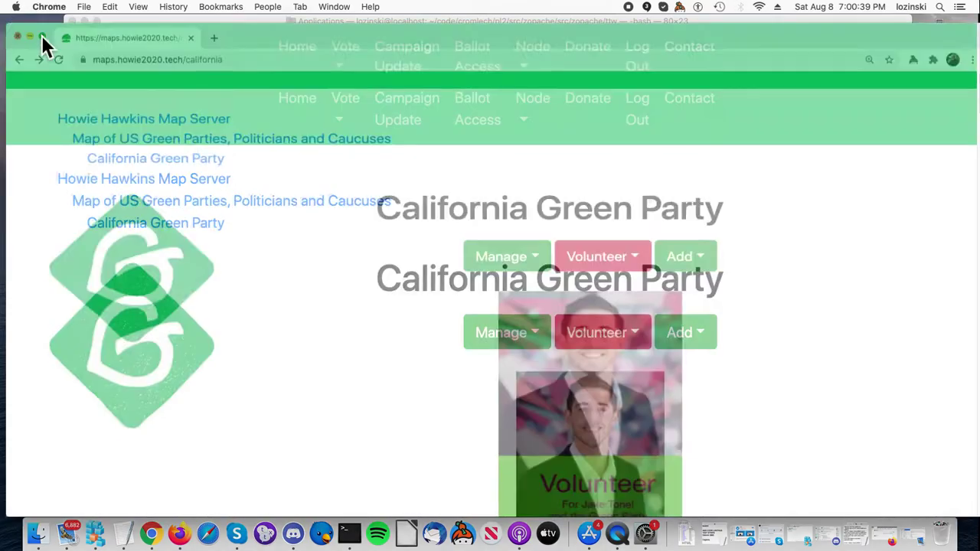
Open the Jake Tonkel page from the orange campaign-event marker near San Jose on the California map
scroll(259, 234, down, 5)
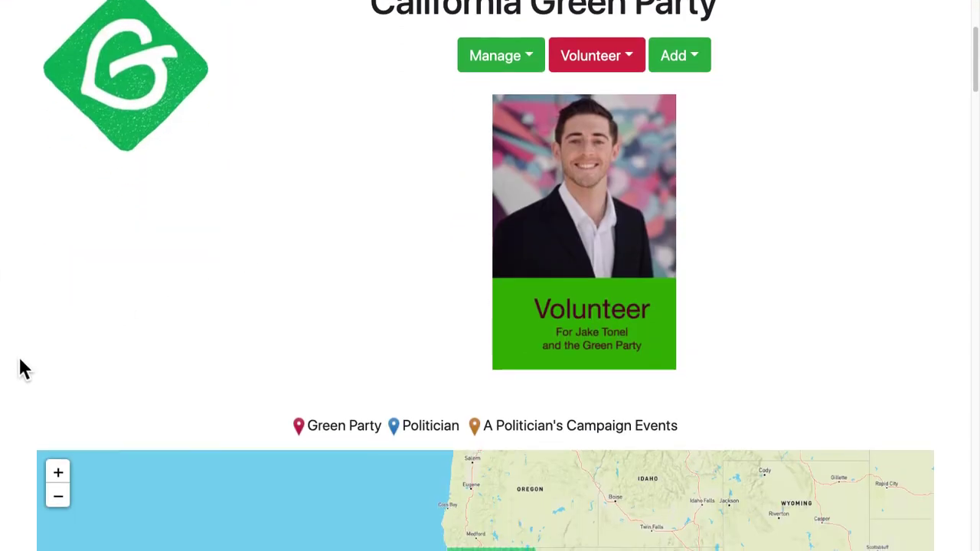
scroll(23, 360, down, 3)
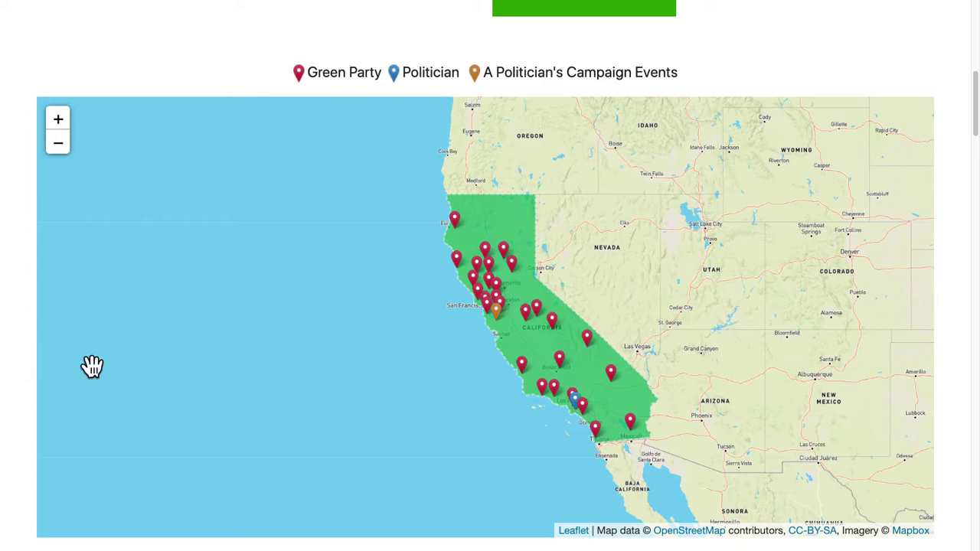
scroll(444, 385, up, 4)
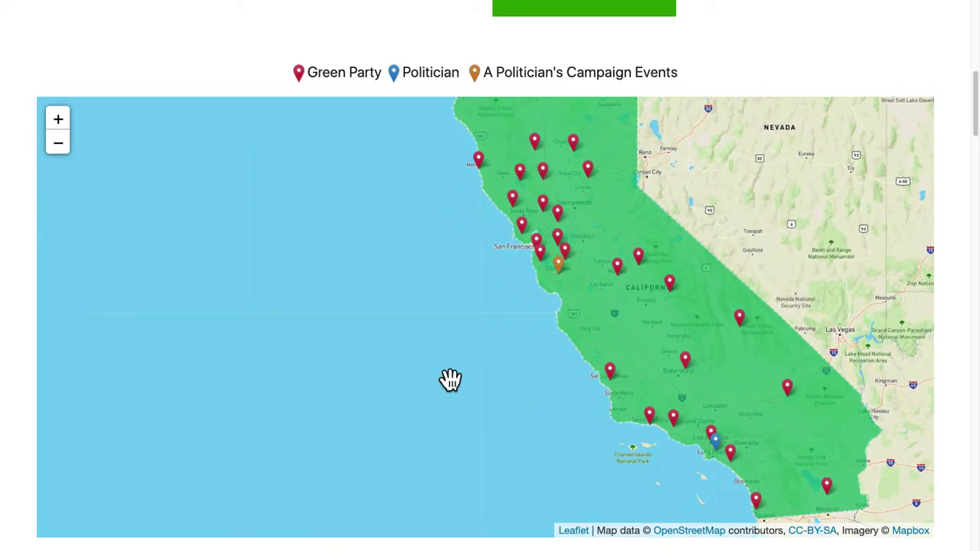
drag(538, 284, 421, 388)
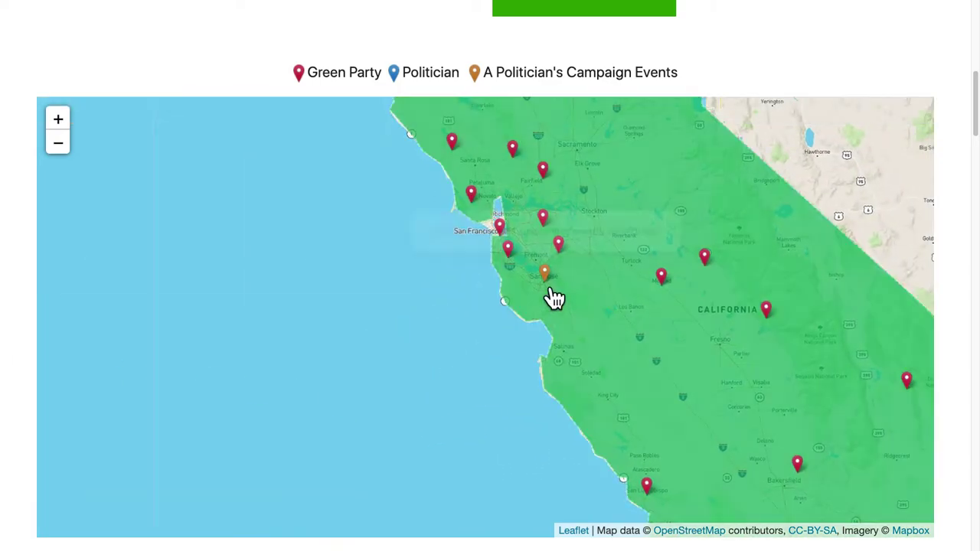
click(548, 277)
click(460, 234)
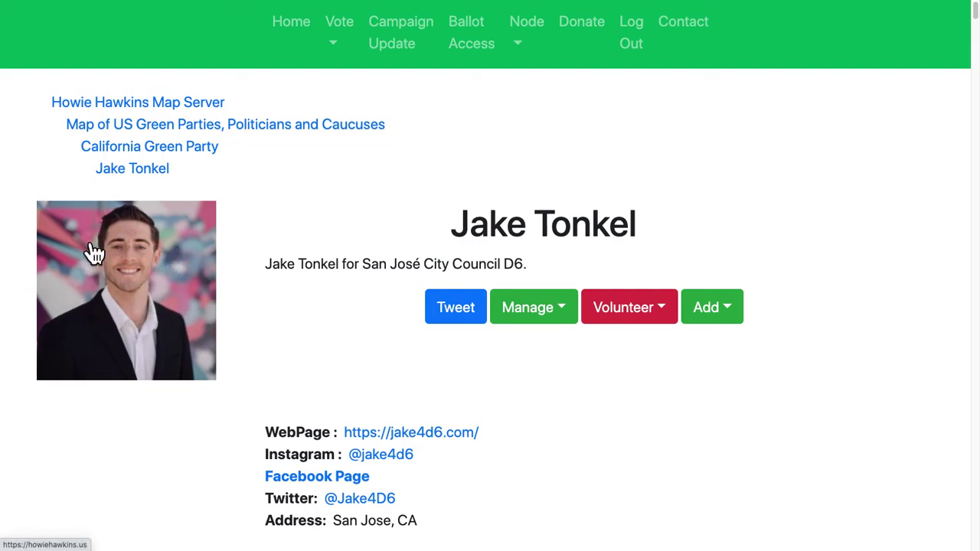
Expand the entries below the candidate's description and open the Jake Tonkel Campaign video page
scroll(227, 306, down, 5)
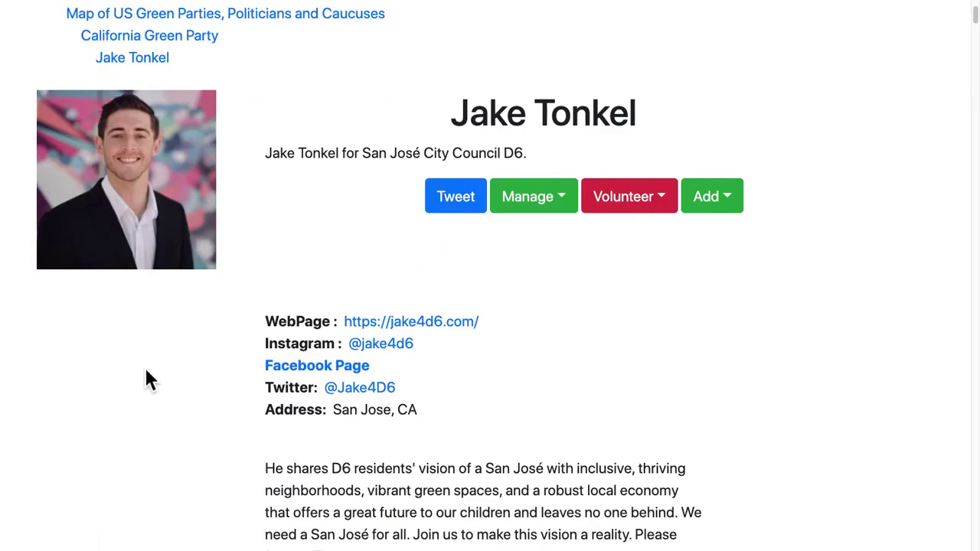
scroll(148, 378, down, 5)
click(606, 301)
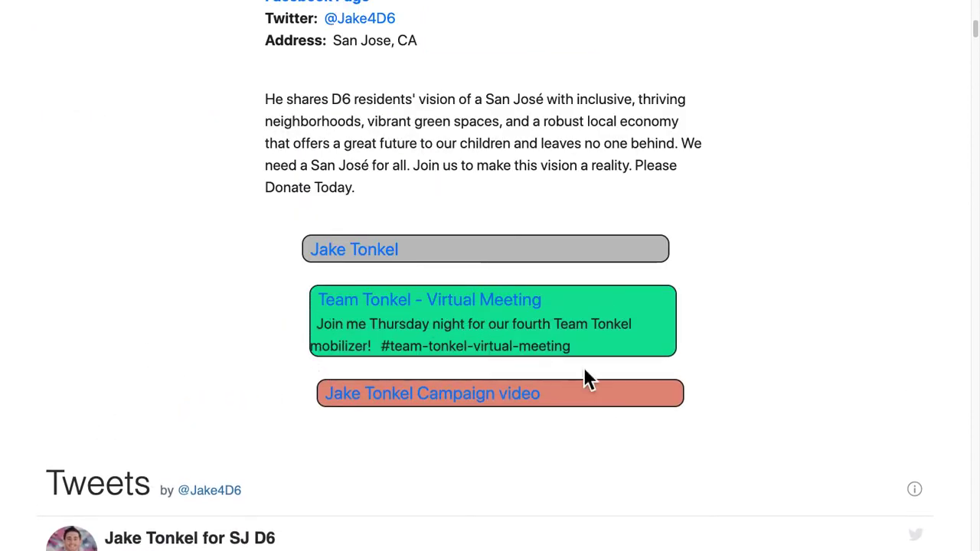
click(614, 397)
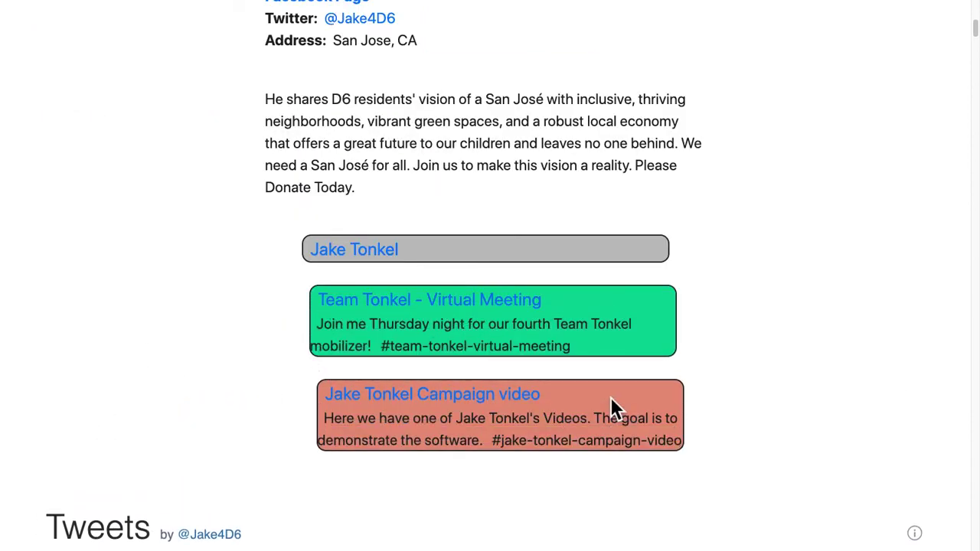
click(457, 413)
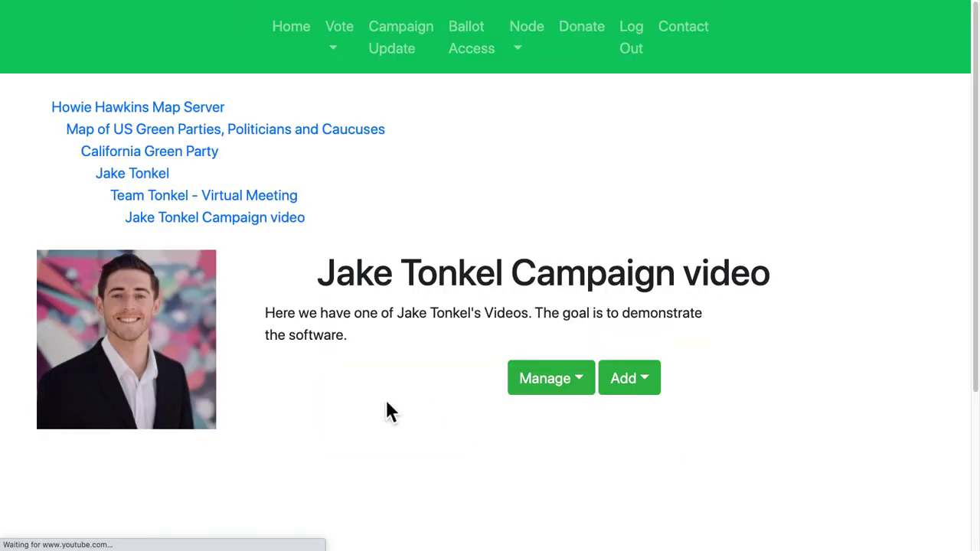
Look over the embedded video and open the campaign video page for editing with Ck Edit
scroll(280, 334, down, 2)
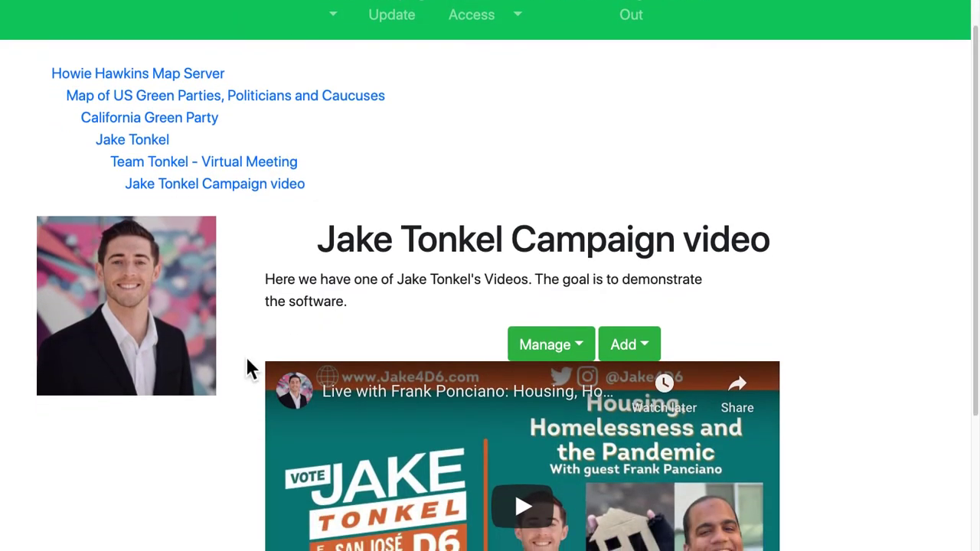
scroll(216, 406, down, 3)
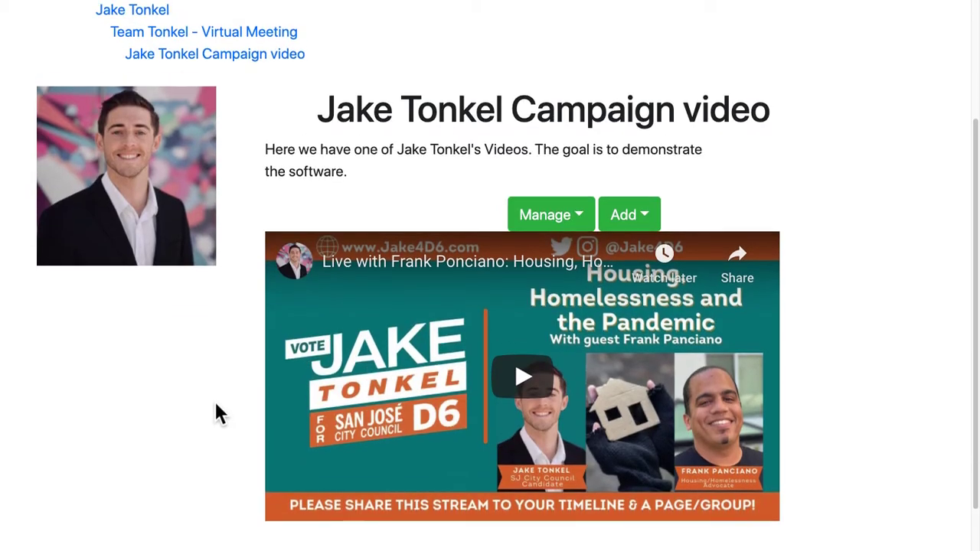
scroll(217, 406, up, 1)
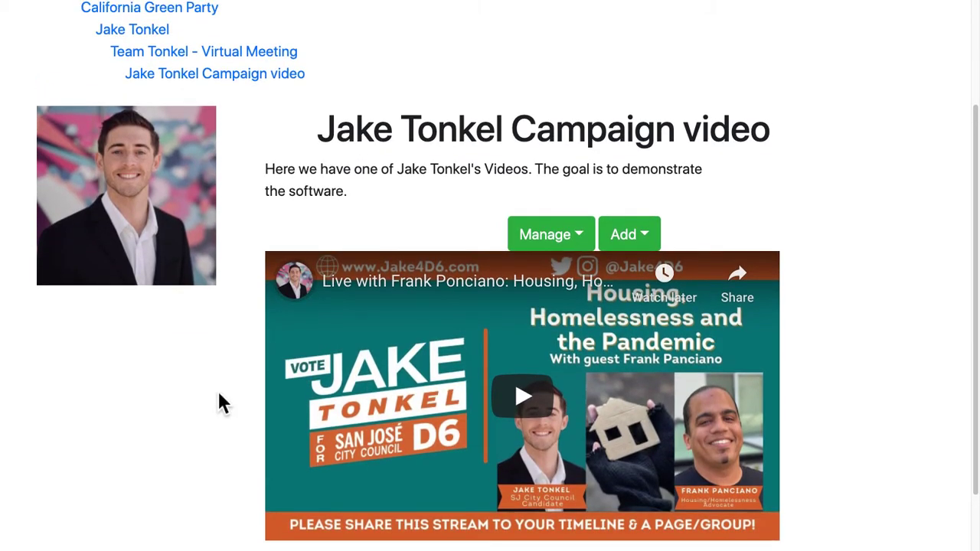
click(563, 246)
scroll(565, 257, up, 4)
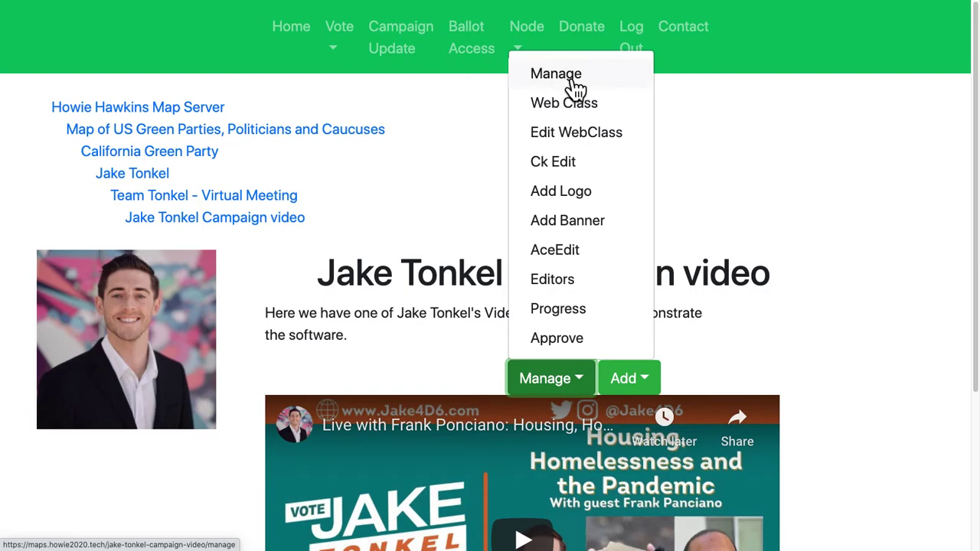
click(570, 163)
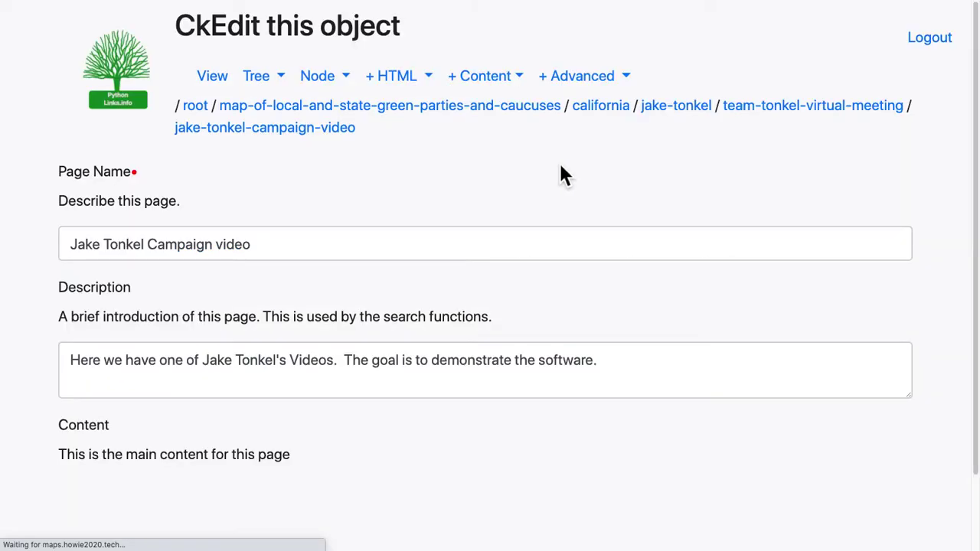
Replace the page's main content with "Hello World" and format the text as bold, italic and strikethrough
scroll(368, 262, down, 5)
click(252, 304)
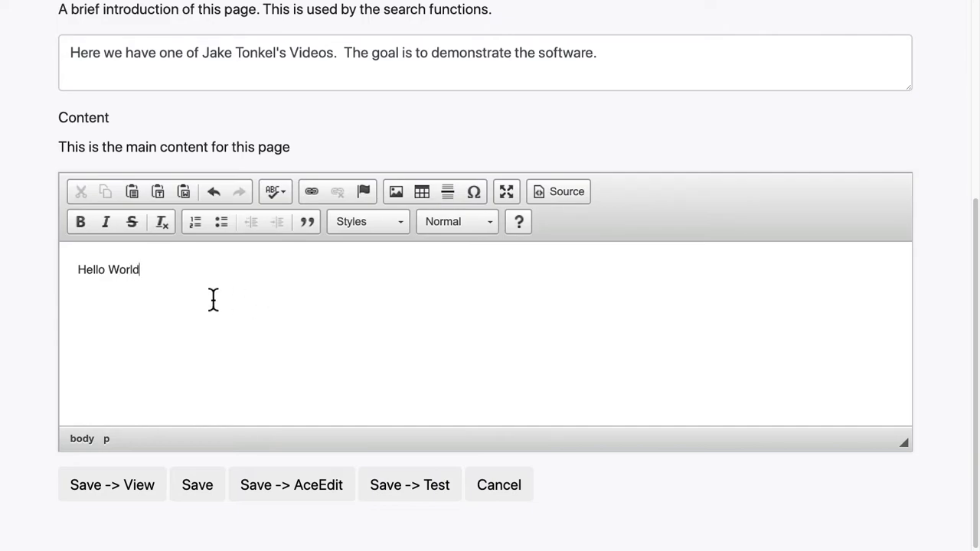
drag(182, 273, 102, 245)
click(86, 223)
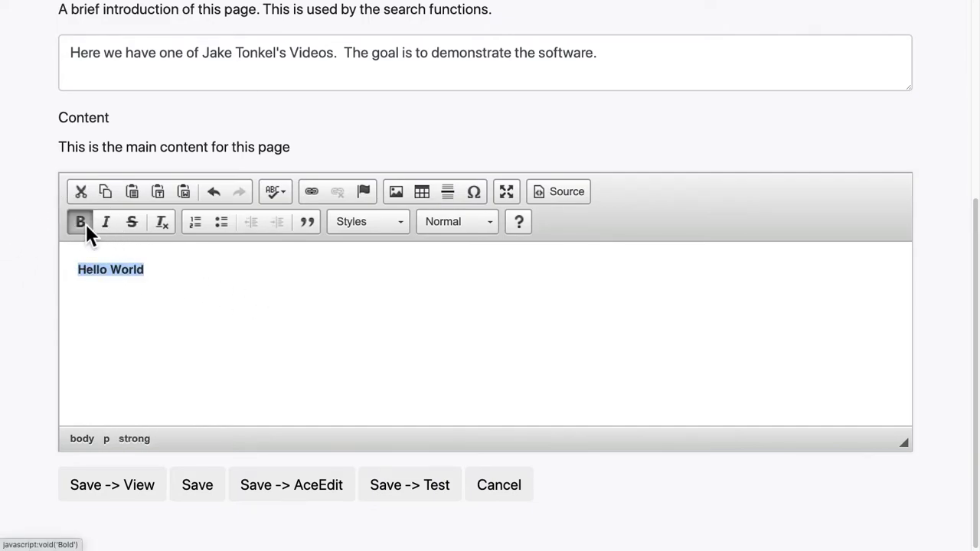
click(109, 224)
click(133, 224)
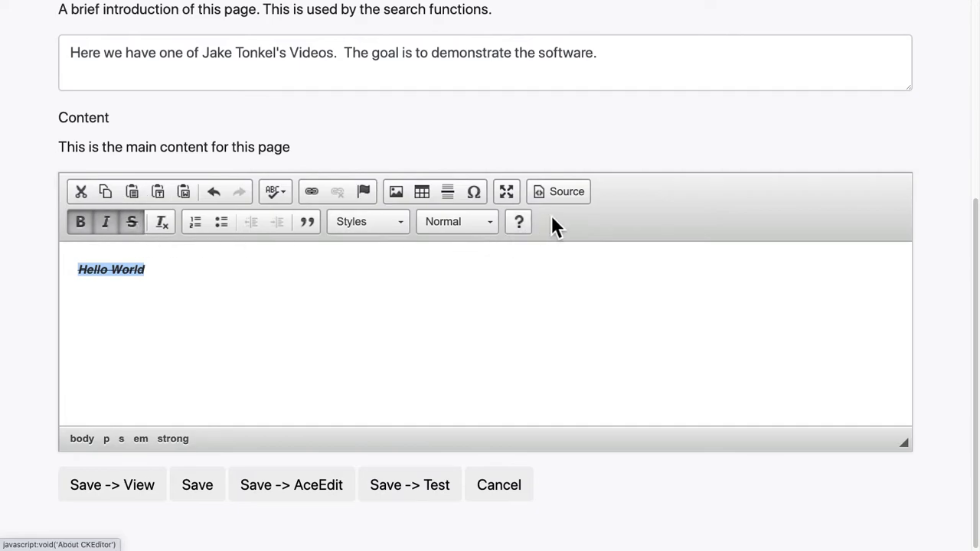
Apply the Heading 1 paragraph format to the "Hello World" text, and save the page to view it
click(449, 225)
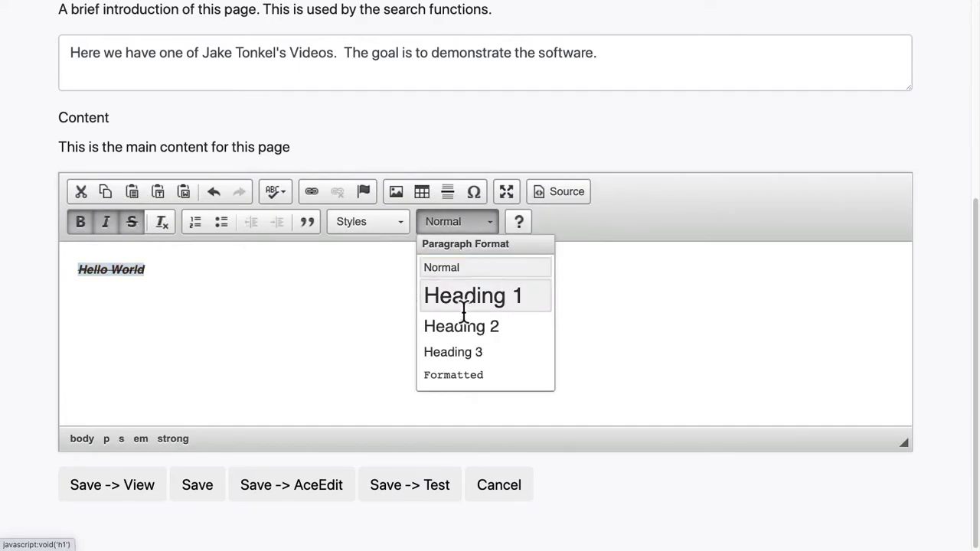
click(464, 305)
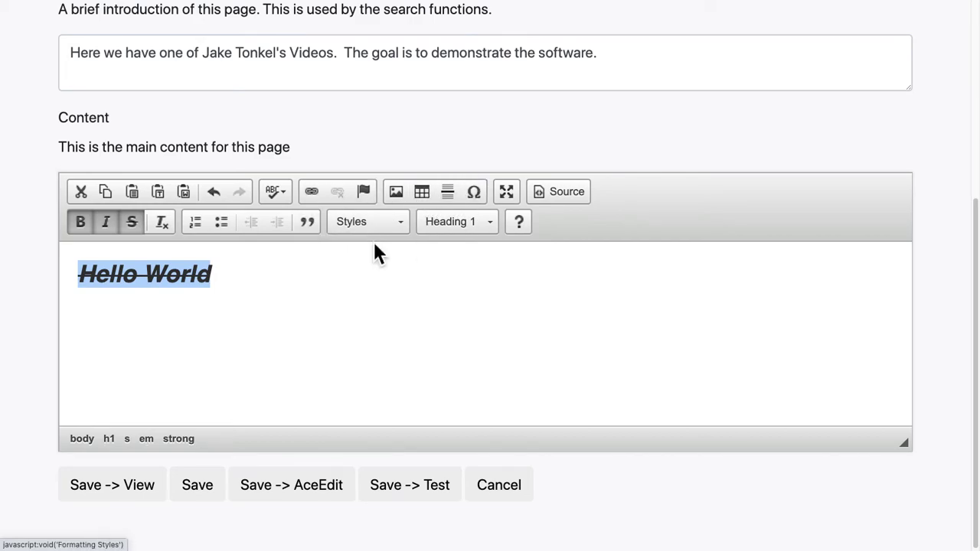
scroll(327, 99, up, 2)
scroll(314, 146, down, 2)
click(136, 493)
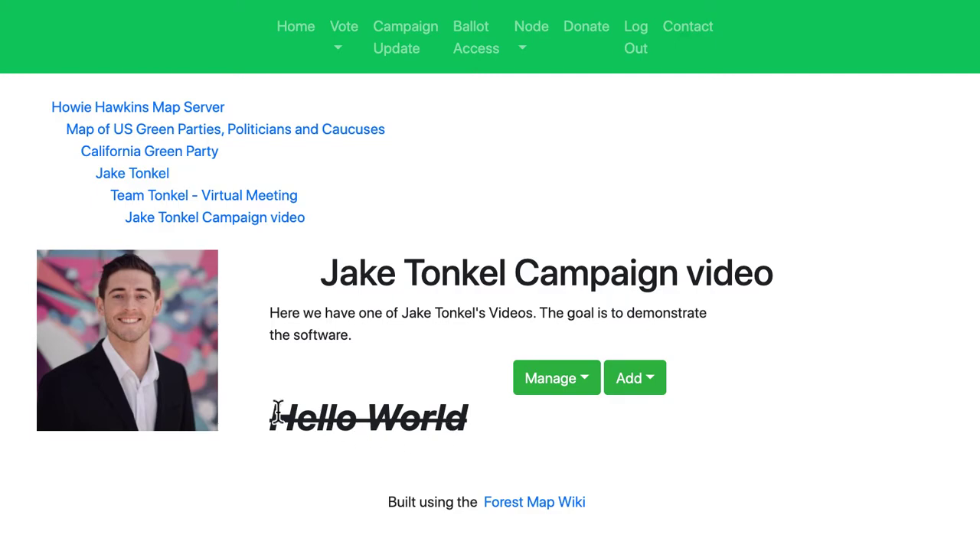
Open the management interface of the Jake Tonkel Campaign video page and bring up its history of versions
click(565, 392)
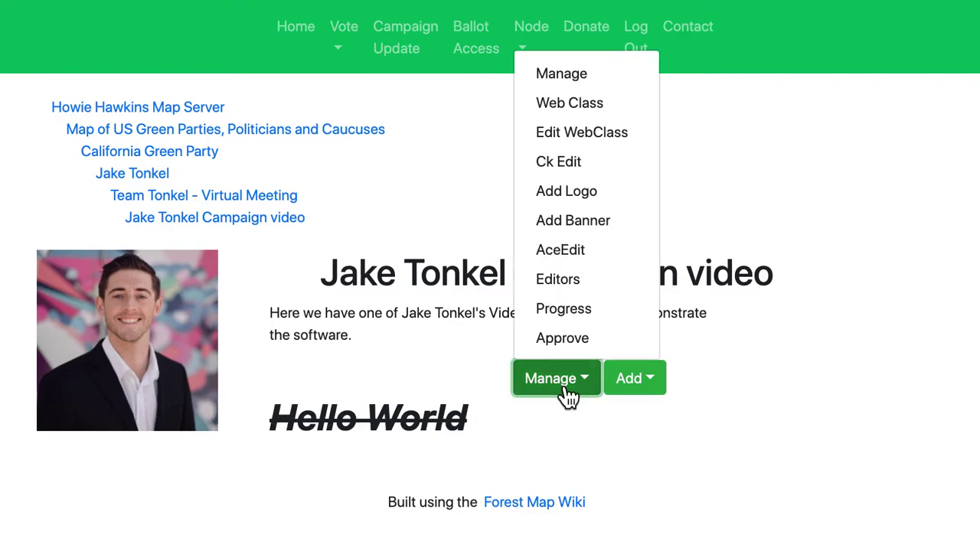
click(571, 77)
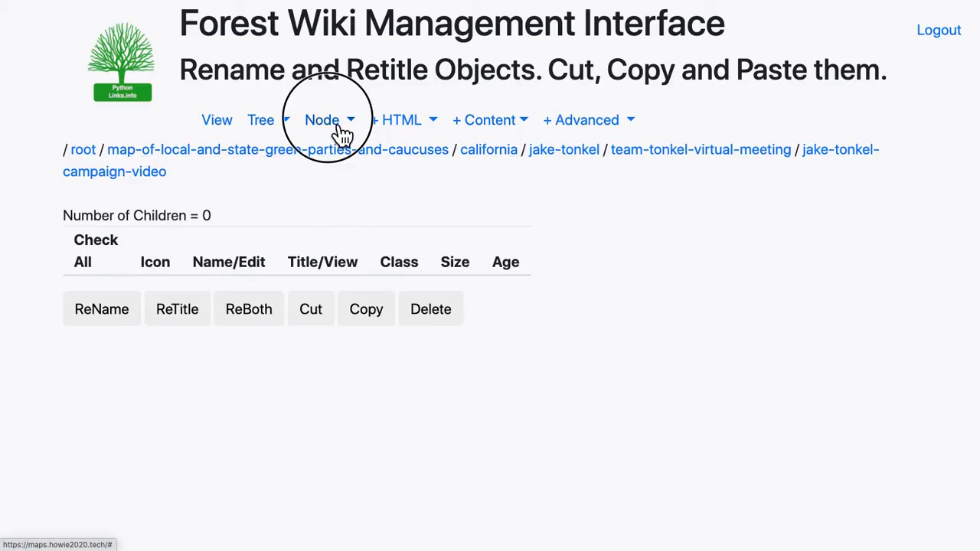
click(343, 130)
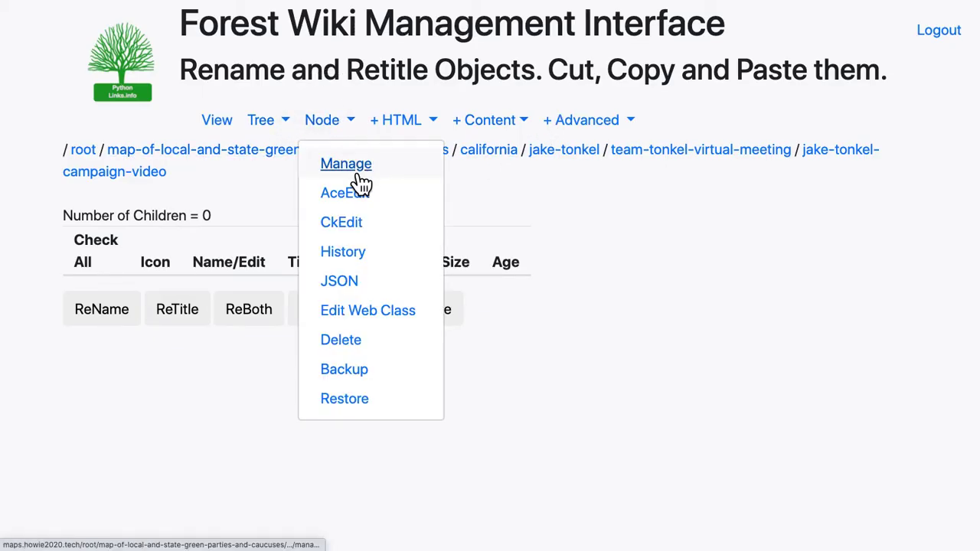
click(357, 262)
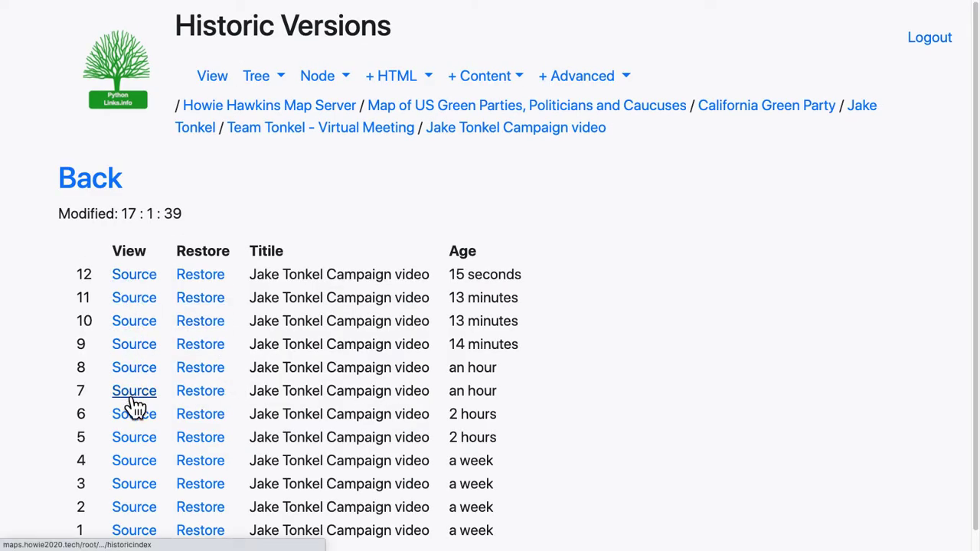
Restore historic version 11 of the campaign video page, and view the page to check its content
click(197, 307)
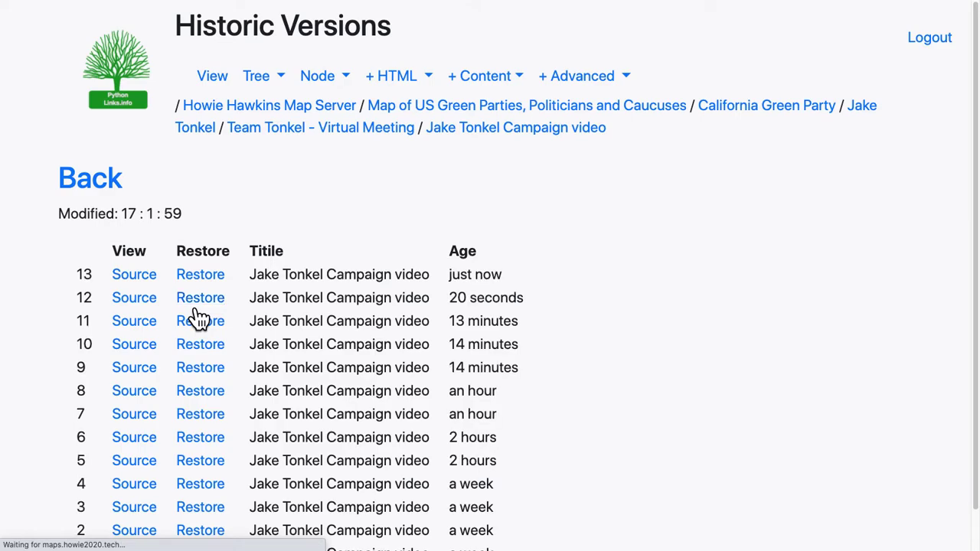
click(92, 184)
click(222, 121)
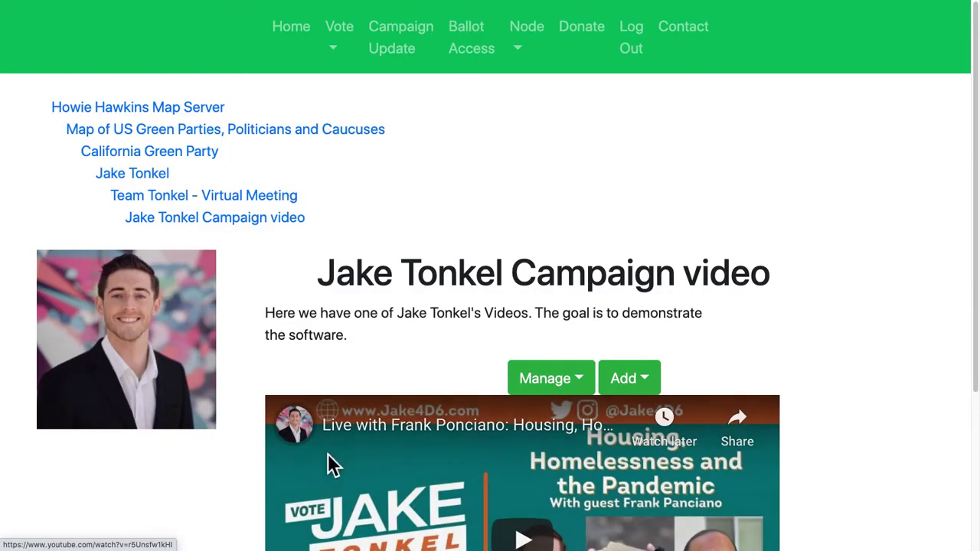
scroll(227, 458, down, 3)
scroll(228, 458, up, 3)
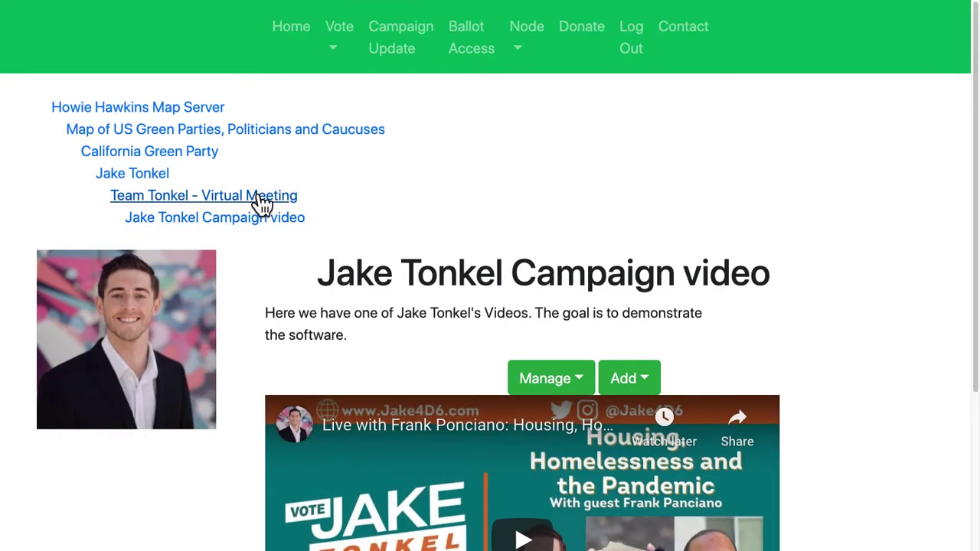
Visit the parent Team Tonkel - Virtual Meeting page, follow its campaign video link, and return to the meeting page
click(260, 204)
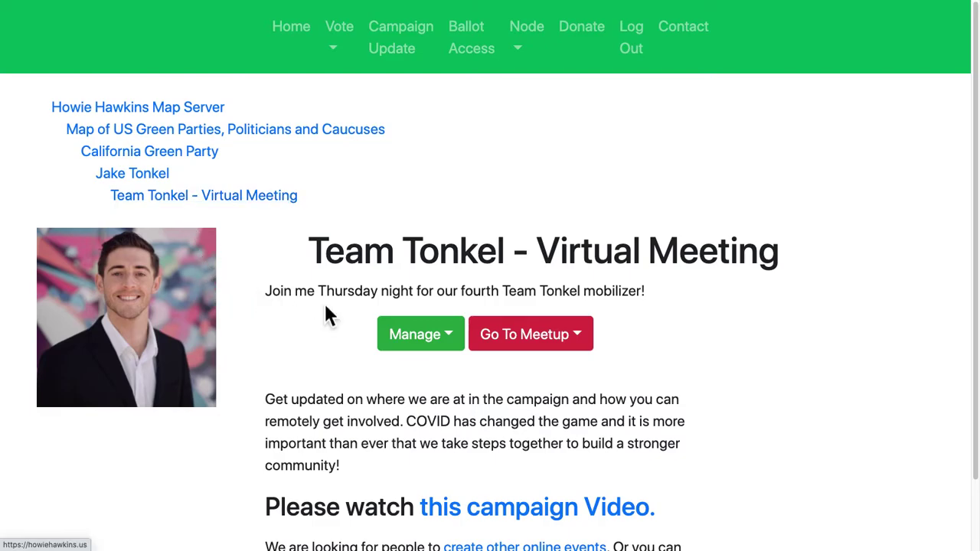
scroll(363, 354, down, 1)
click(578, 457)
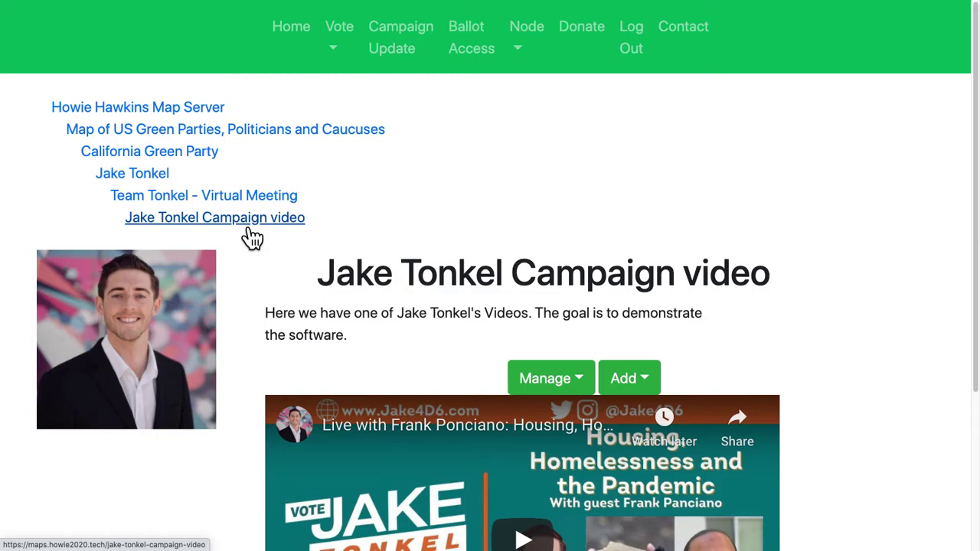
click(258, 197)
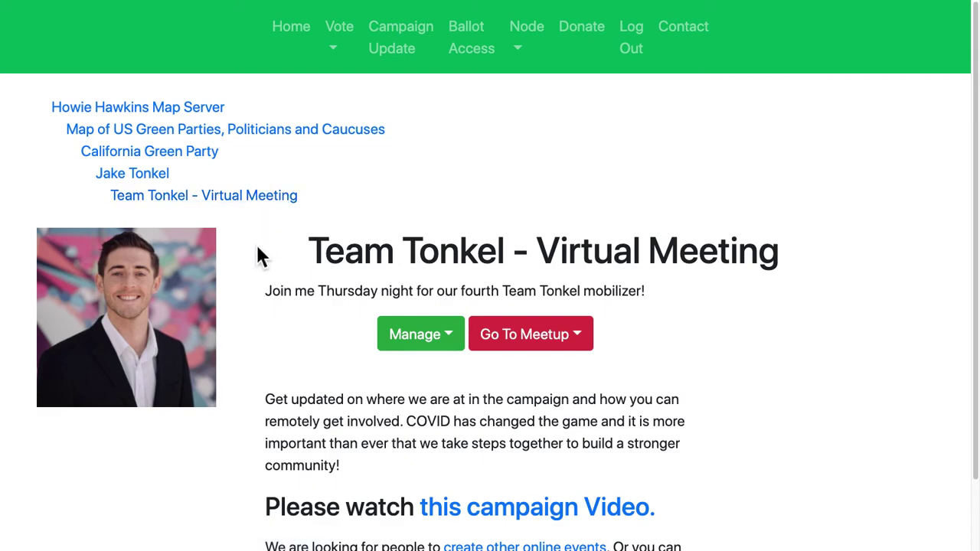
scroll(259, 257, down, 2)
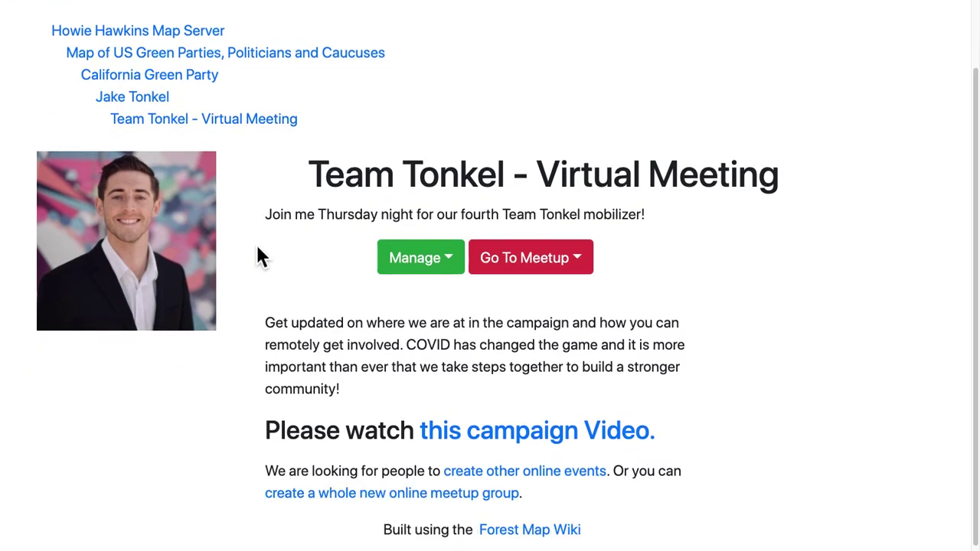
Open the editor assignment for the Virtual Meeting page, look through the list of possible editors, and return to the page view
click(424, 270)
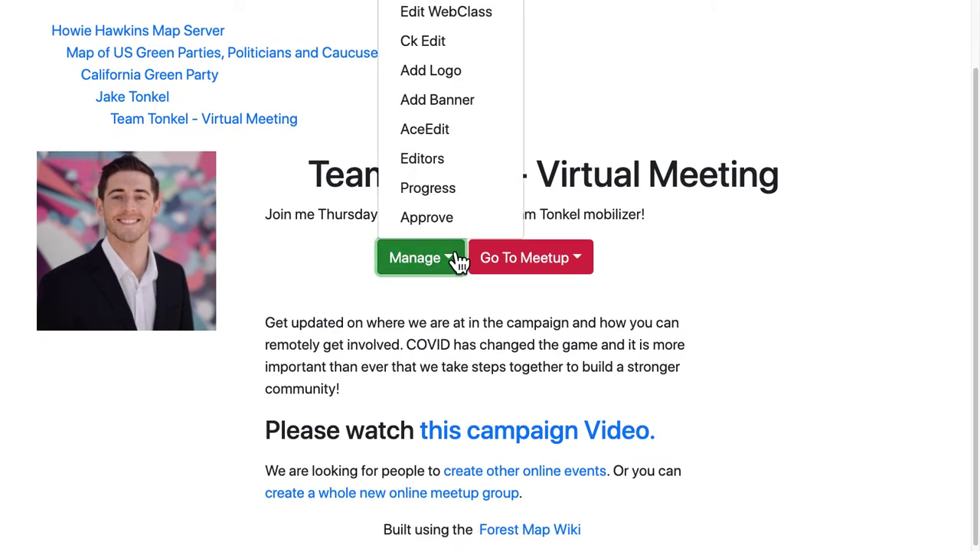
click(441, 167)
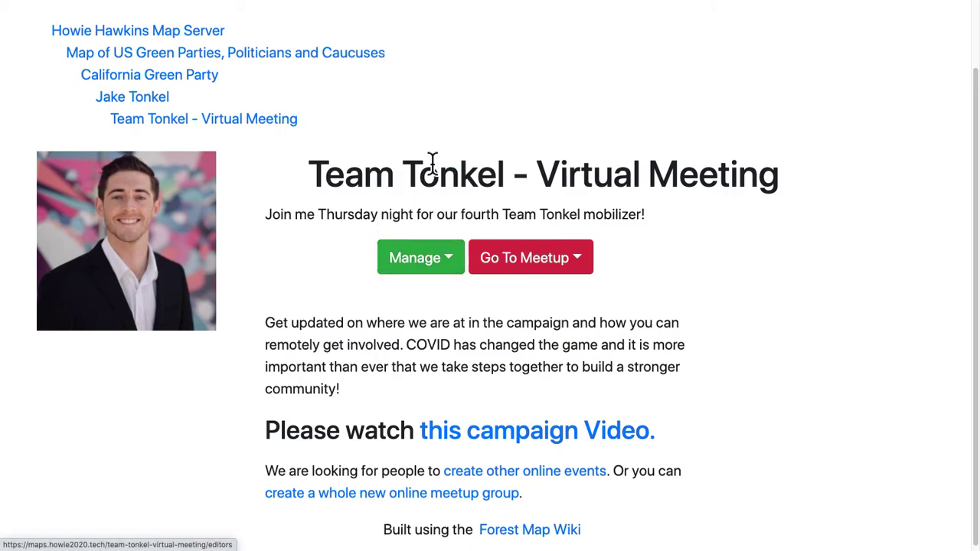
scroll(252, 314, down, 3)
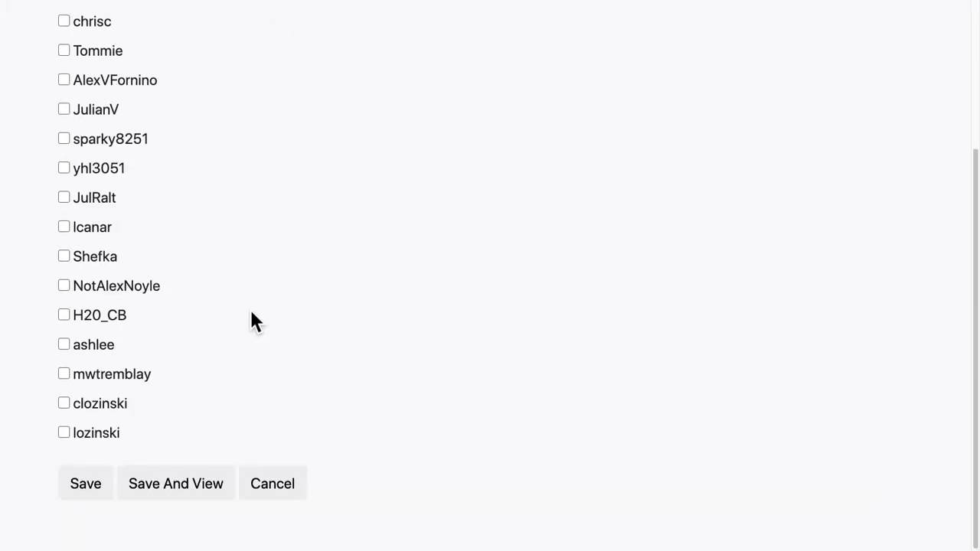
scroll(93, 259, up, 3)
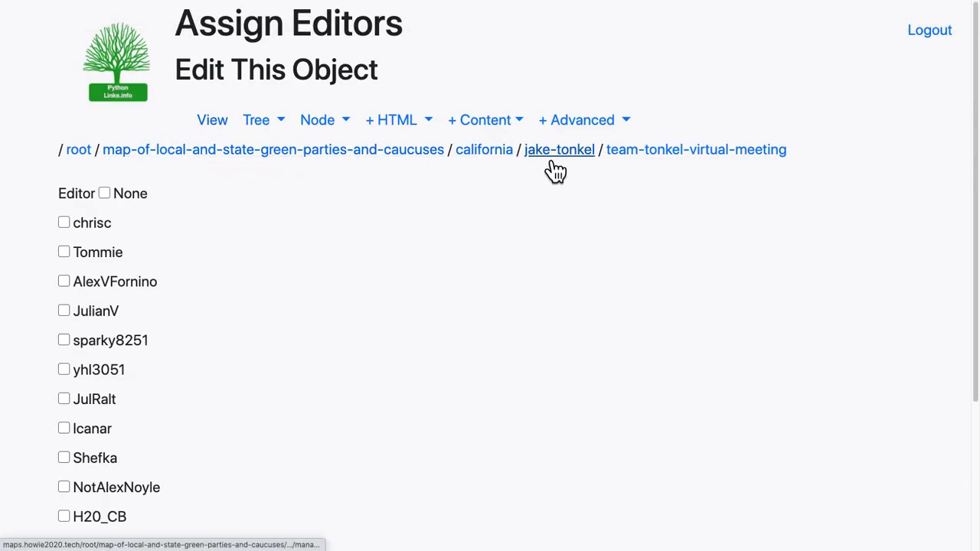
click(224, 130)
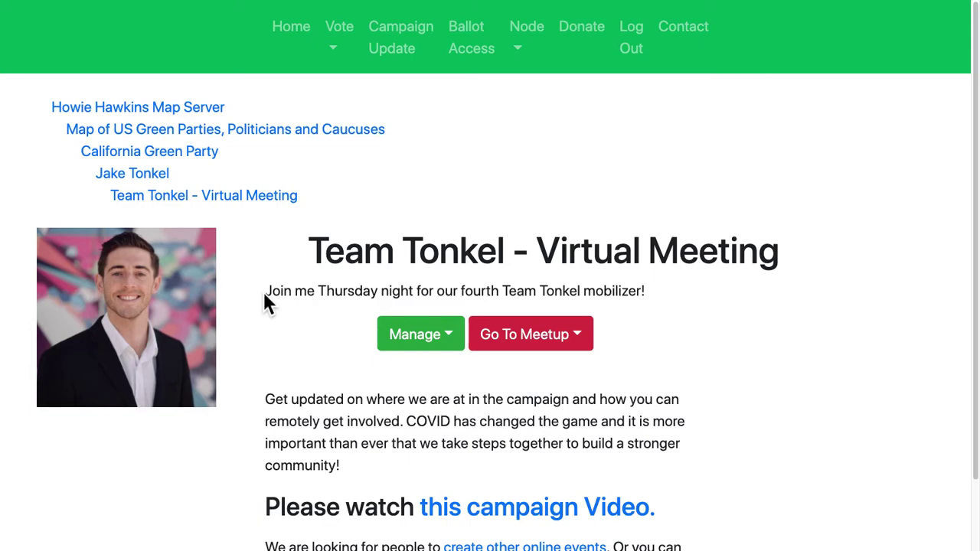
Go up through the Jake Tonkel page to the California Green Party page and examine its map, politicians and local parties
click(127, 184)
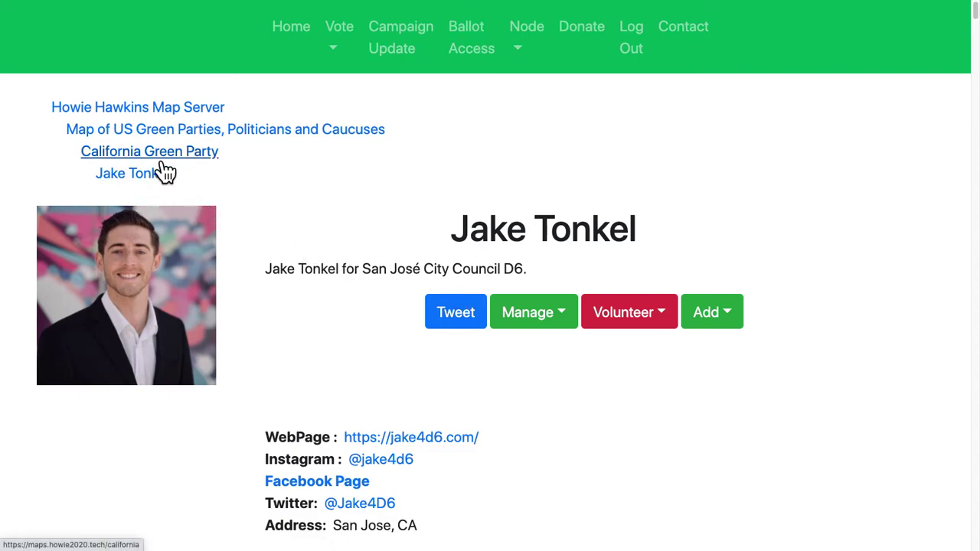
click(159, 157)
scroll(232, 199, down, 2)
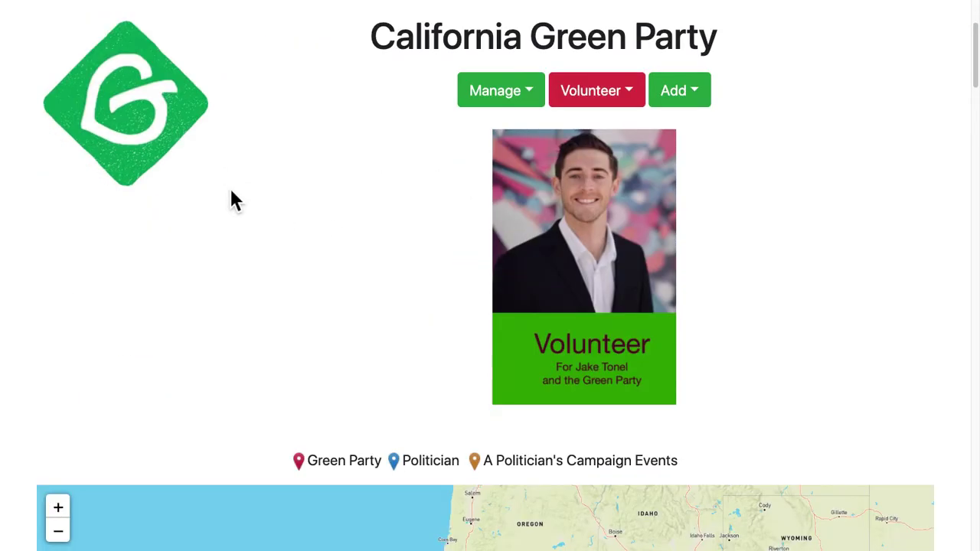
scroll(226, 199, down, 1)
scroll(13, 329, down, 6)
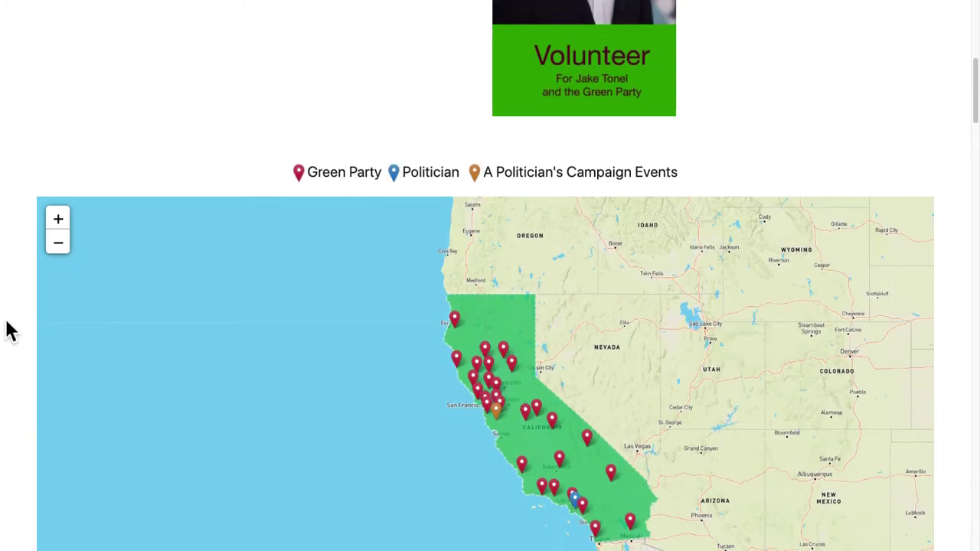
scroll(8, 328, up, 1)
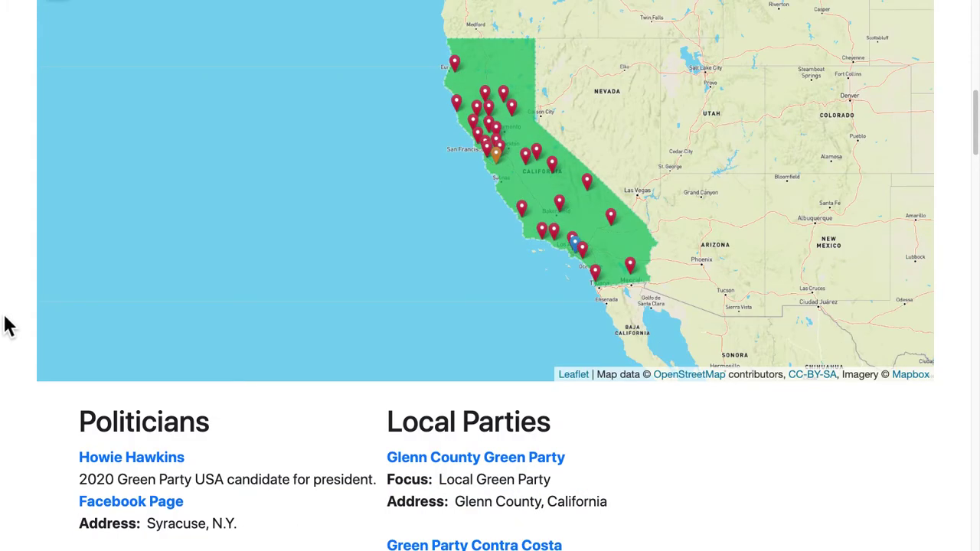
scroll(8, 326, down, 10)
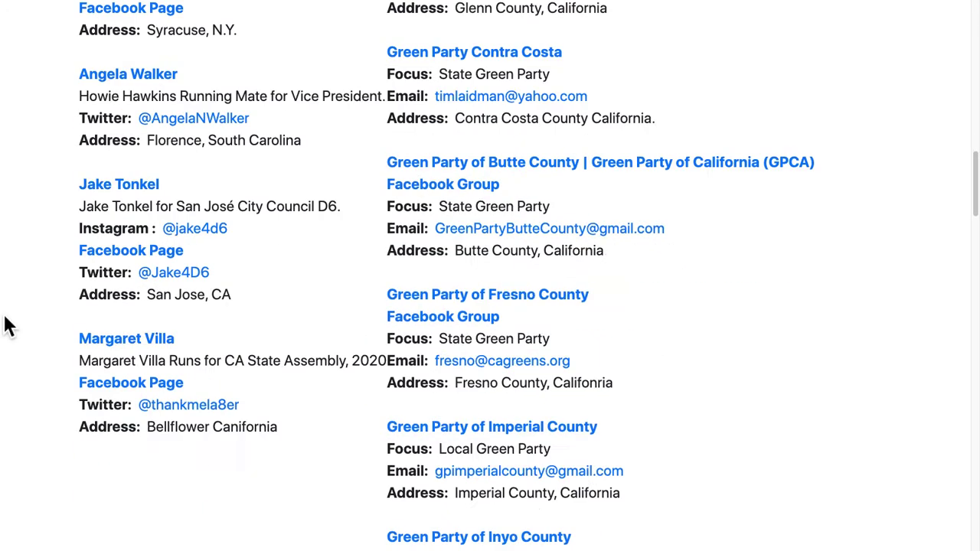
scroll(11, 326, down, 4)
scroll(13, 326, up, 15)
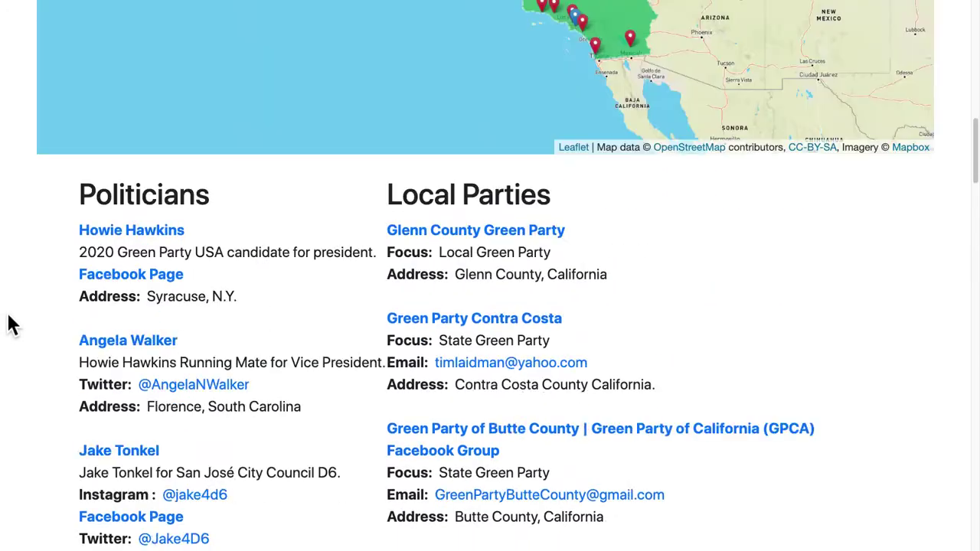
scroll(13, 326, up, 1)
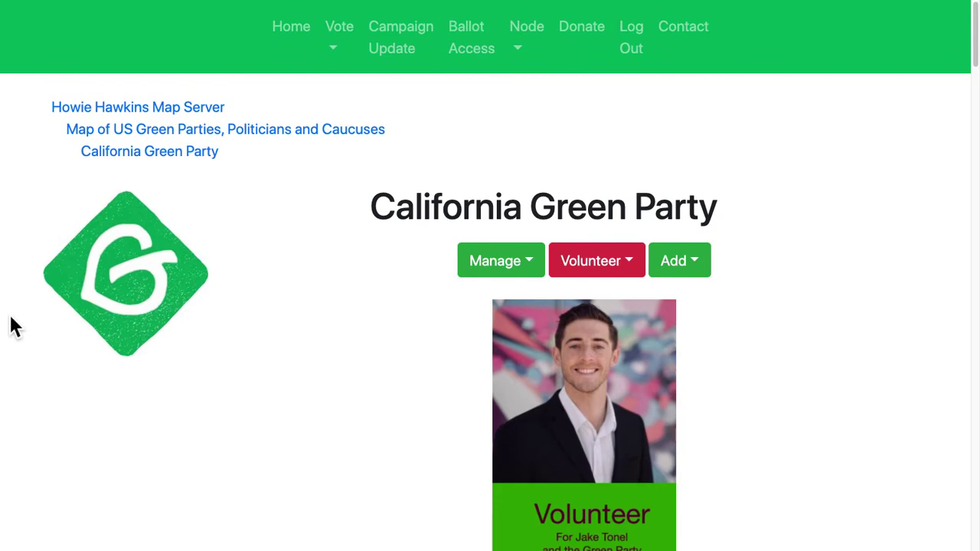
Open the management interface of the California Green Party page and look through its child entries
click(528, 262)
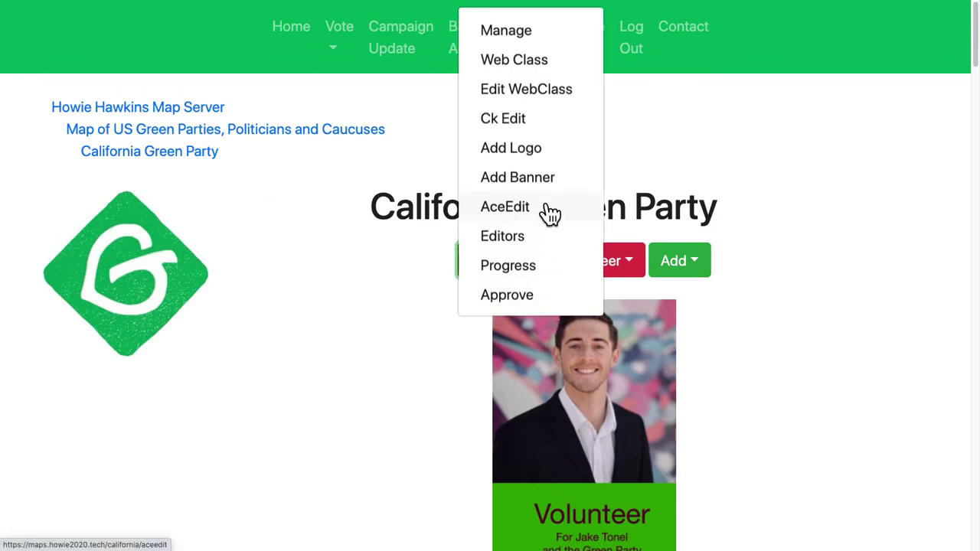
click(546, 36)
scroll(51, 315, down, 1)
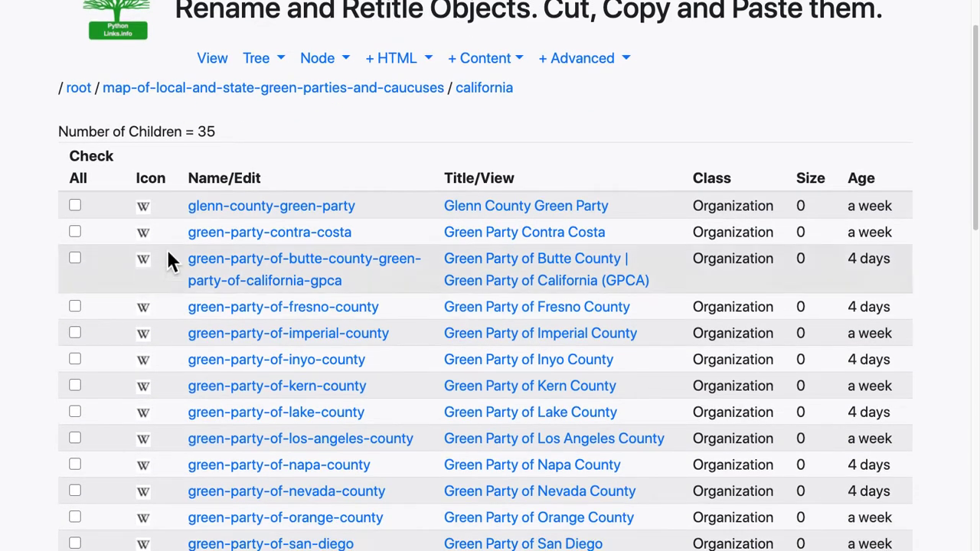
scroll(257, 406, down, 4)
scroll(256, 406, down, 3)
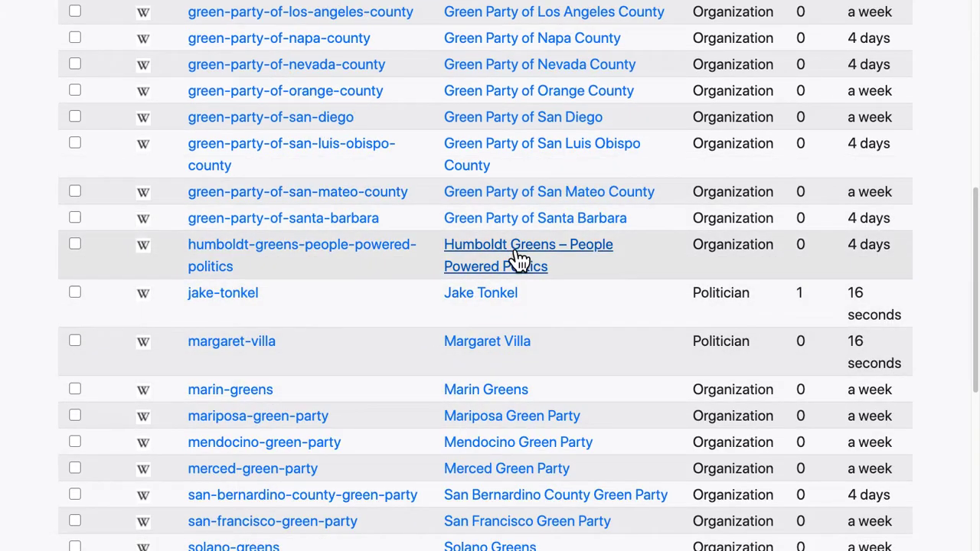
View the Green Party of Santa Barbara page from the child list, and return to the California Green Party page
click(505, 230)
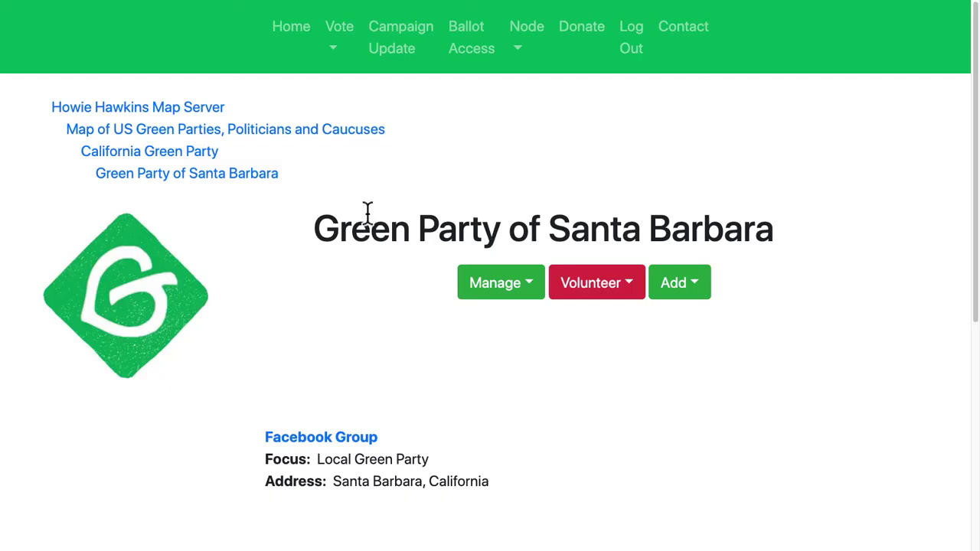
scroll(380, 219, down, 5)
scroll(99, 48, up, 5)
drag(157, 173, 161, 173)
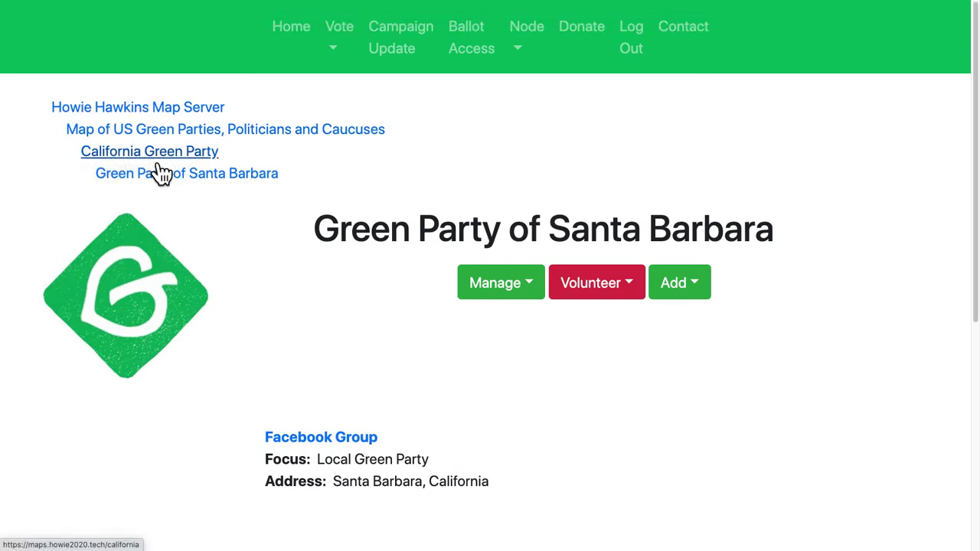
click(159, 165)
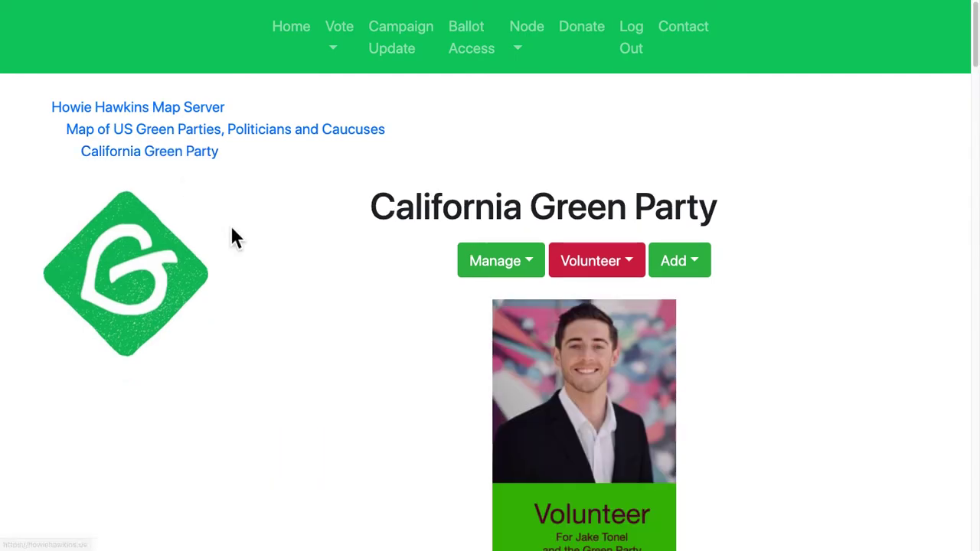
Reopen the California Green Party's management interface and open the Green Party of Butte County entry by its name
scroll(256, 240, down, 2)
click(501, 195)
scroll(497, 199, up, 2)
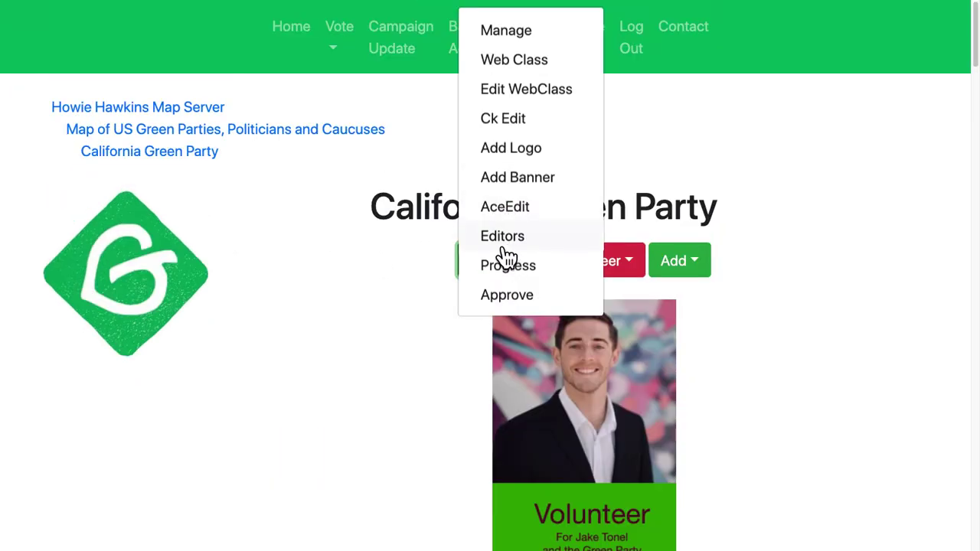
click(528, 45)
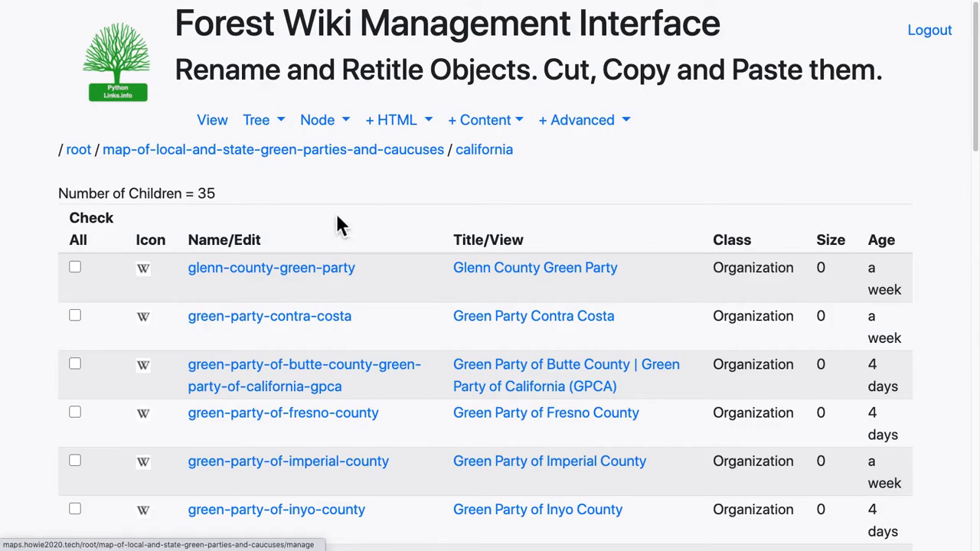
scroll(360, 204, down, 2)
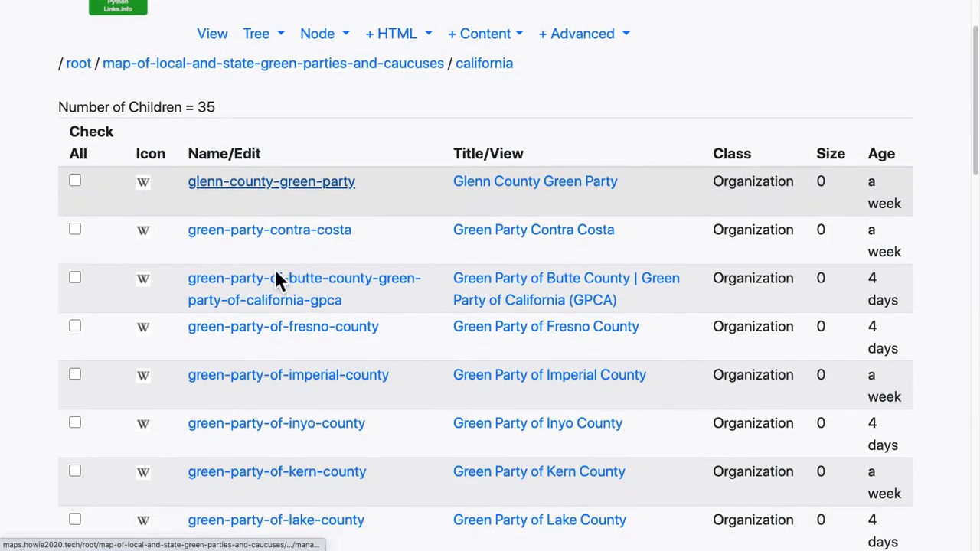
click(252, 304)
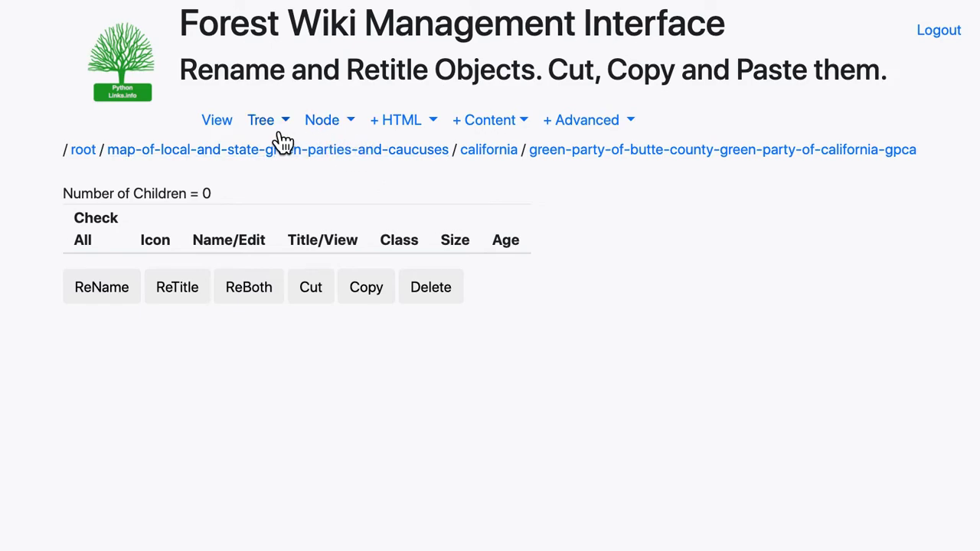
Open the Butte County Green Party page in CkEdit and look over its focus, party and organization URL fields
click(332, 135)
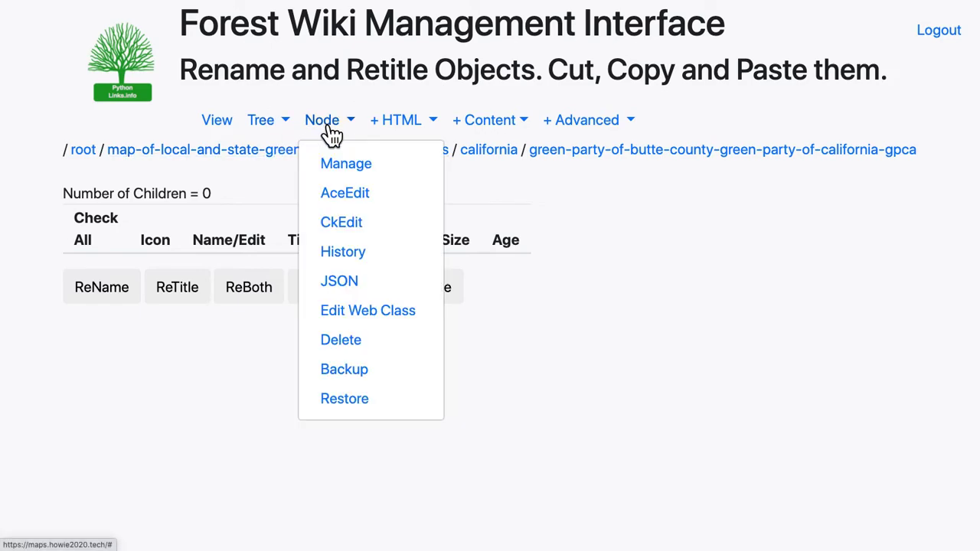
click(339, 220)
scroll(302, 213, down, 6)
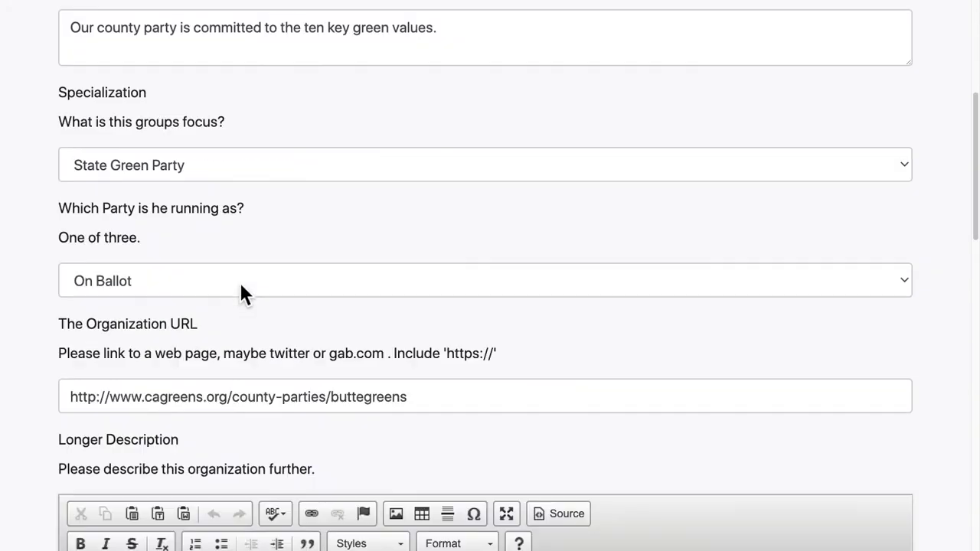
Leave the Butte County edit form by way of California's management interface and return to the Map of US Green Parties, Politicians and Caucuses
scroll(154, 460, down, 4)
scroll(153, 464, up, 10)
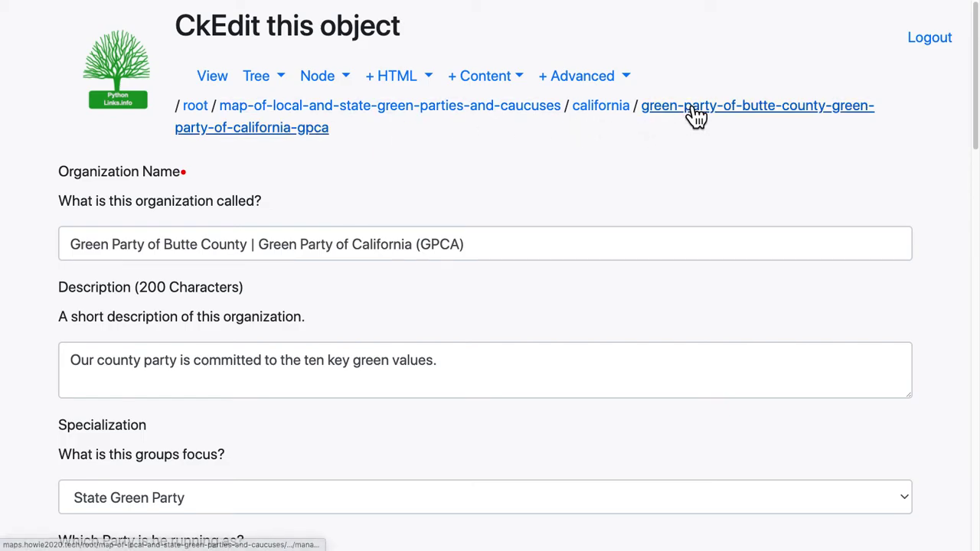
click(609, 107)
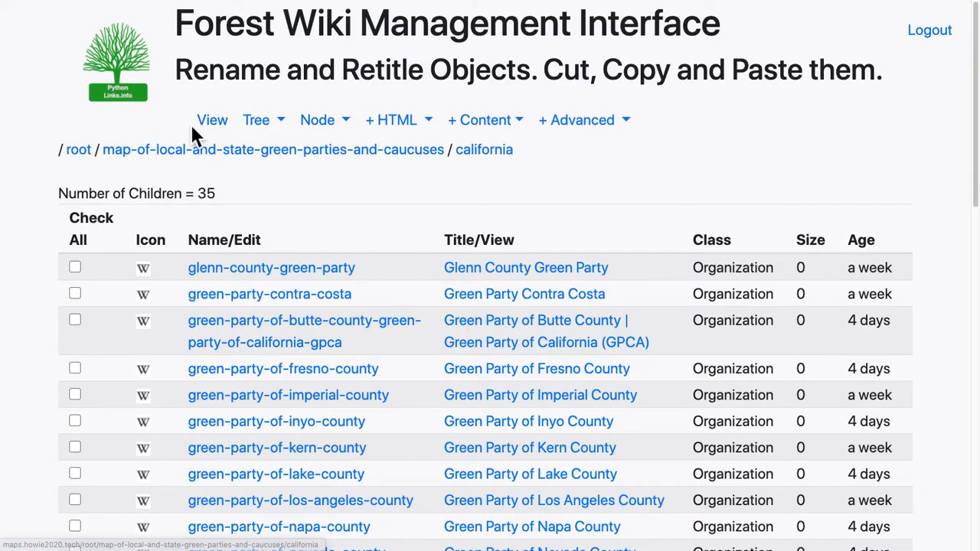
click(219, 131)
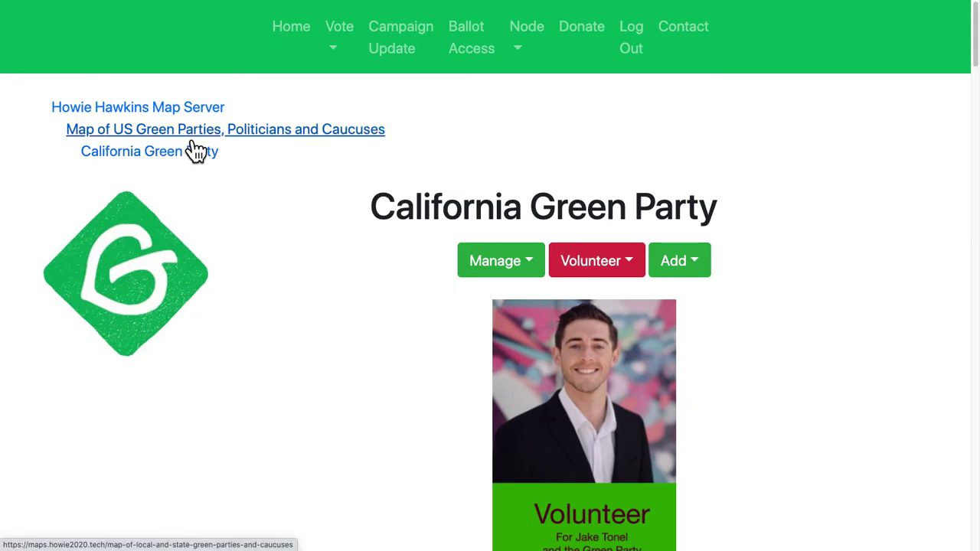
click(193, 136)
scroll(115, 222, down, 4)
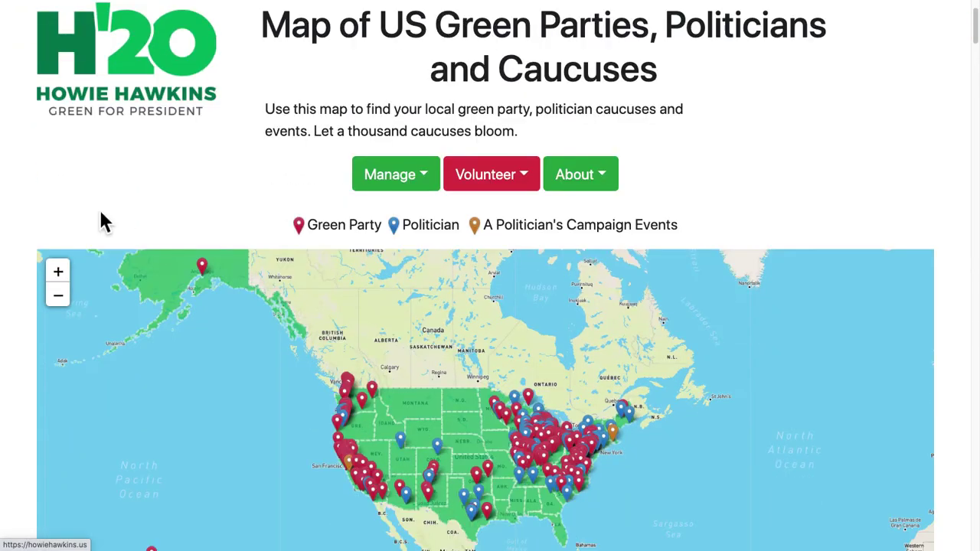
Open the Progress report for the US Green Parties map and review who created the newest pages
click(406, 192)
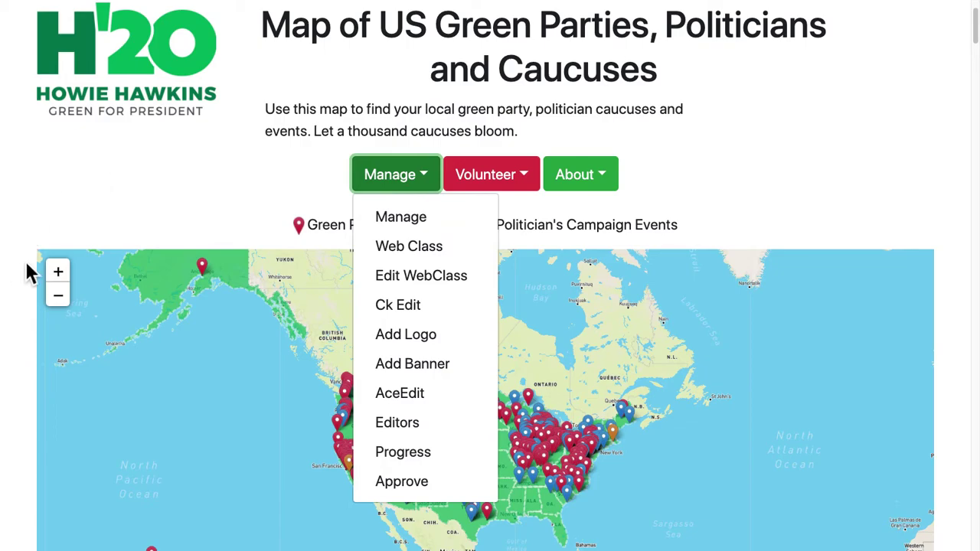
scroll(17, 283, down, 1)
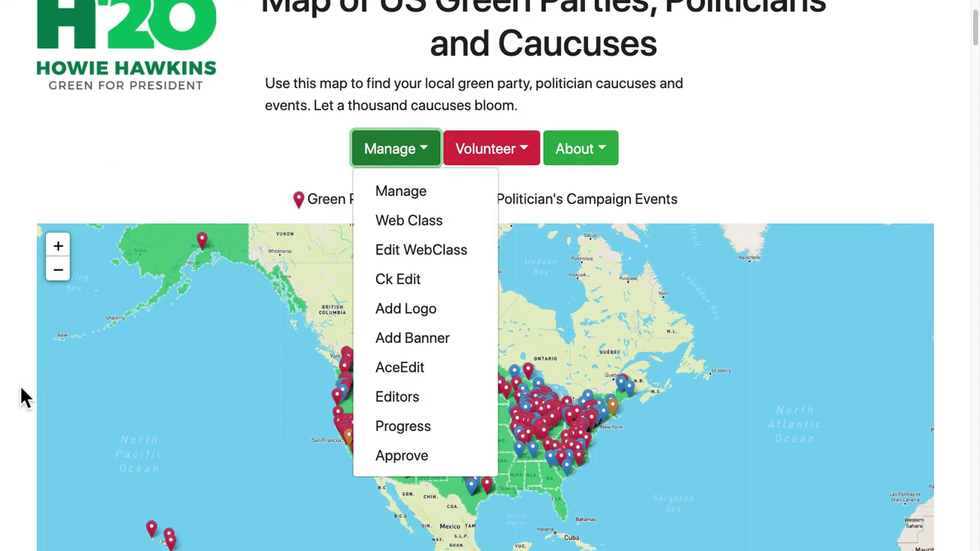
click(420, 430)
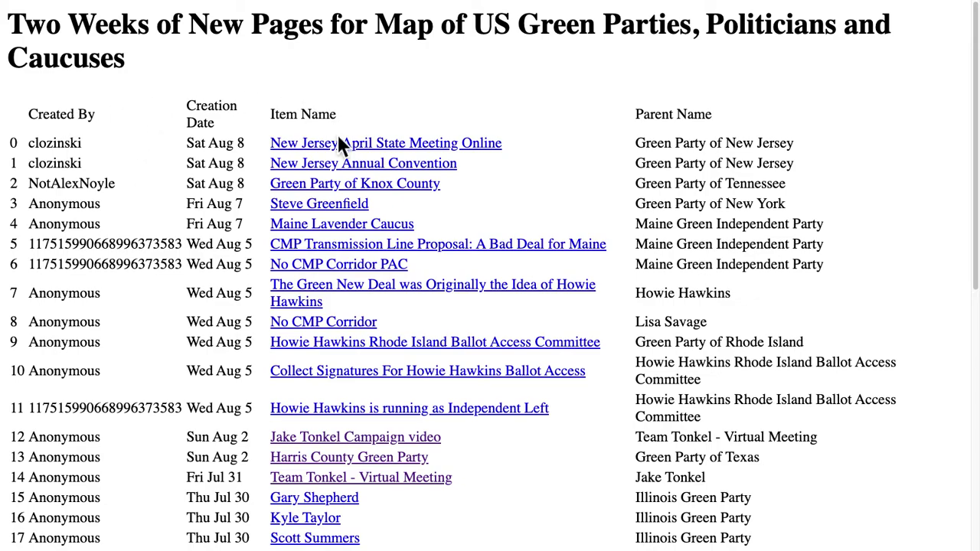
drag(47, 142, 111, 215)
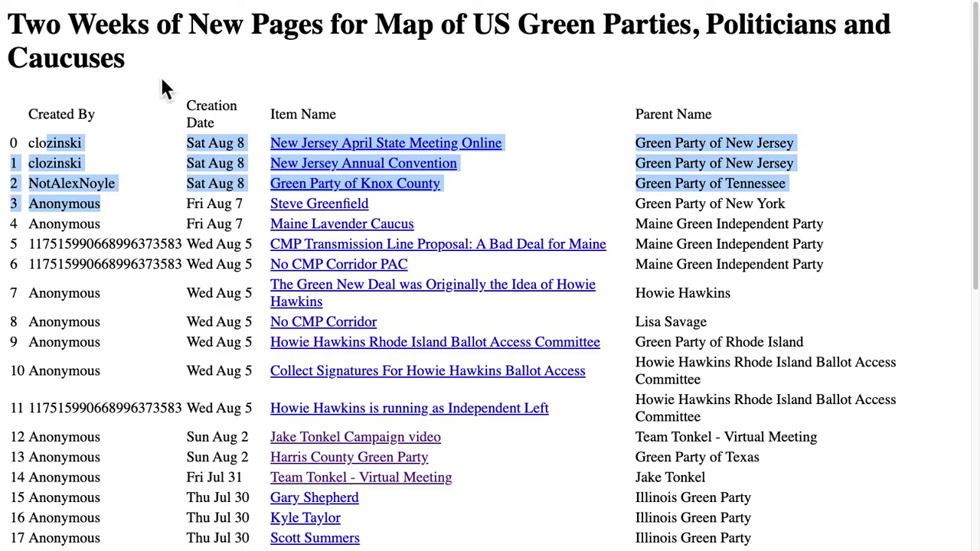
Exit the browser's full-screen mode and go back from the new pages report to the map page
mouse_move(102, 3)
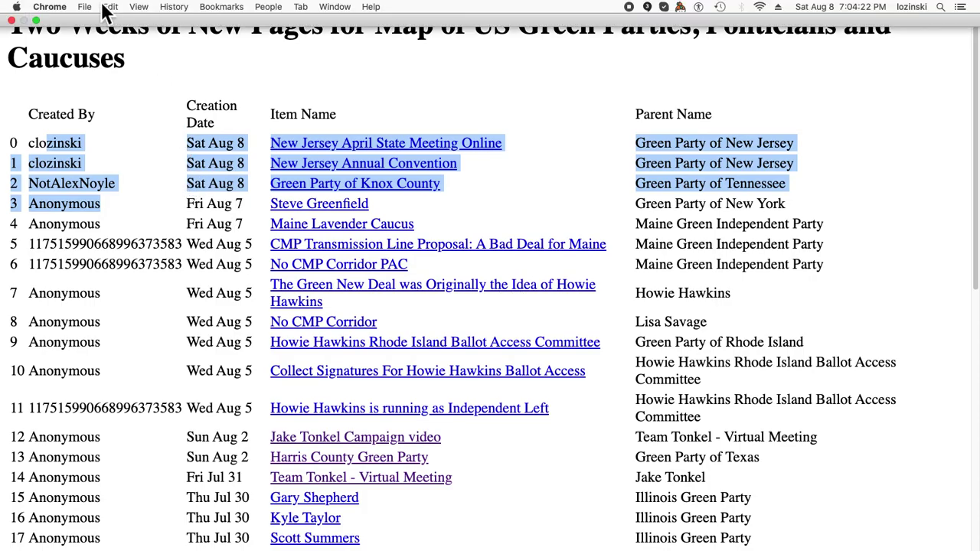
click(36, 21)
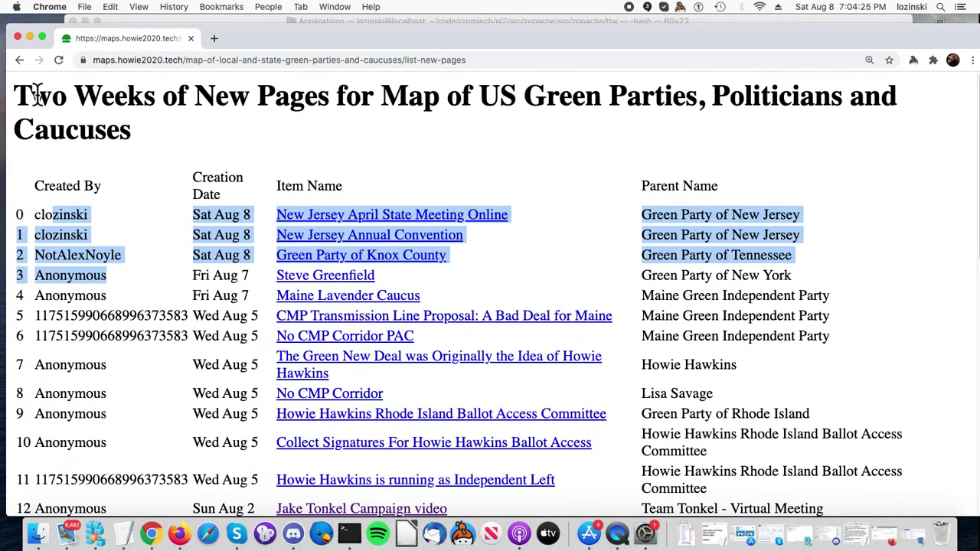
click(20, 62)
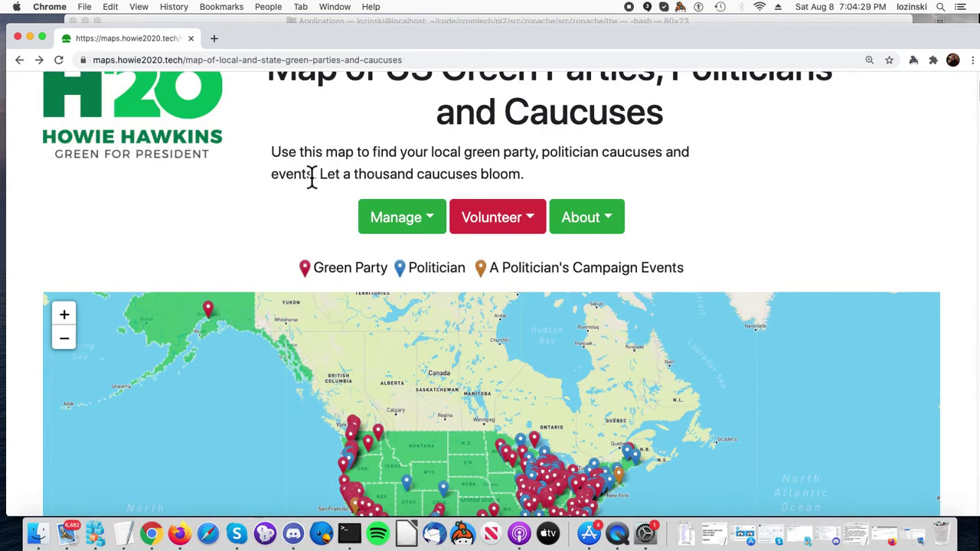
Open the Montana Green Party page from the map and bring up its form for adding a politician by URL
scroll(311, 177, down, 1)
mouse_move(369, 434)
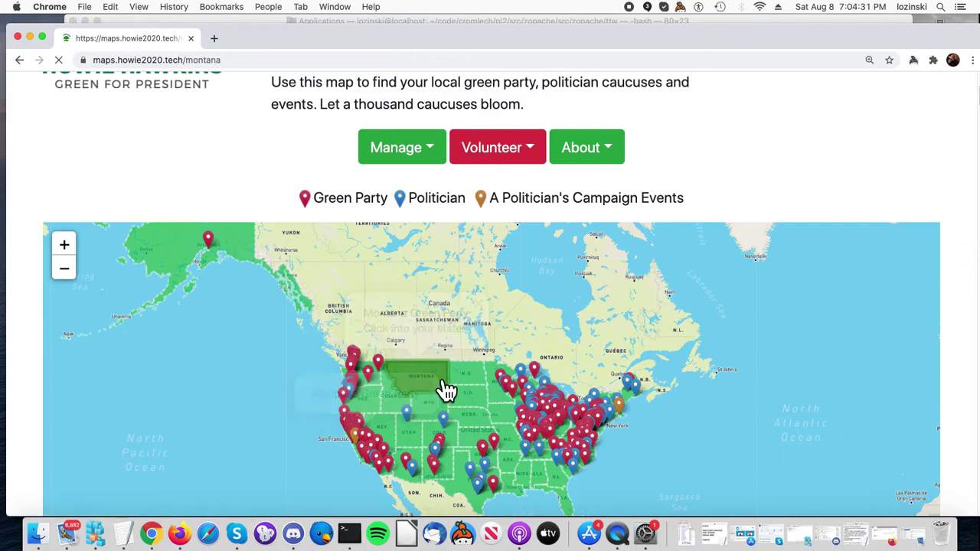
click(442, 390)
click(748, 328)
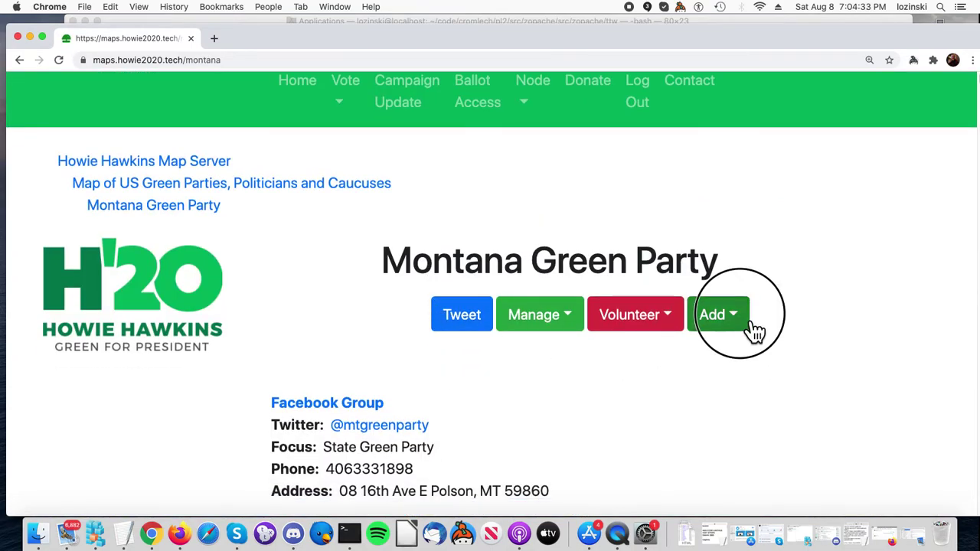
scroll(808, 146, up, 1)
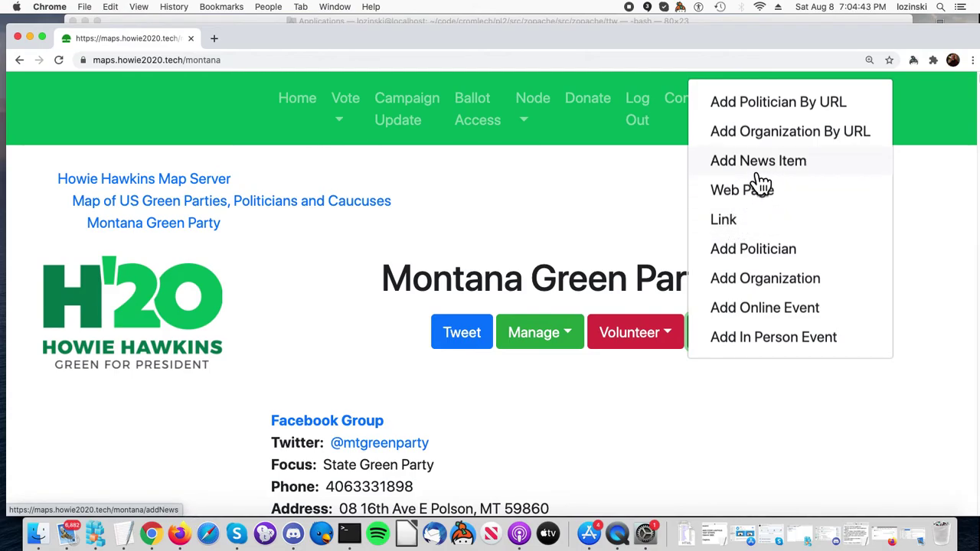
click(781, 121)
scroll(259, 409, down, 1)
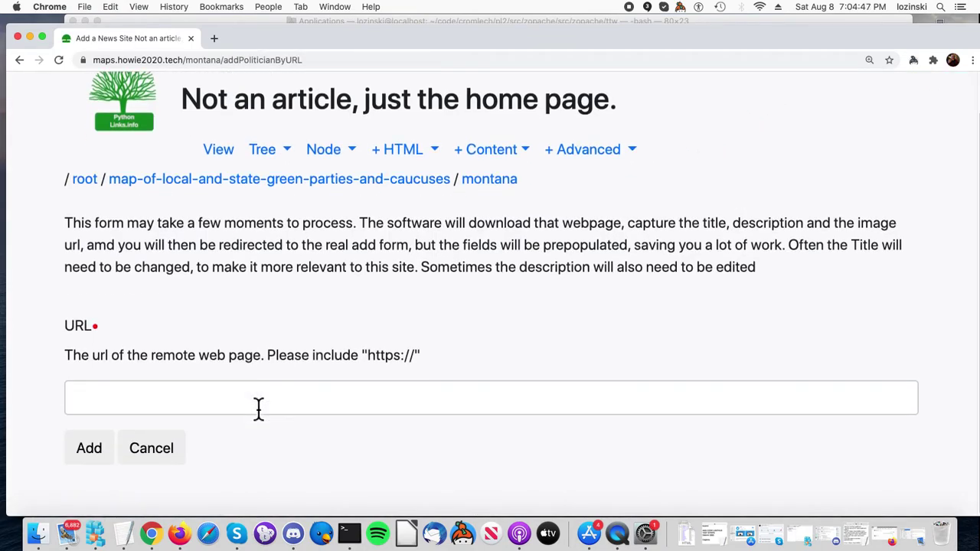
click(202, 406)
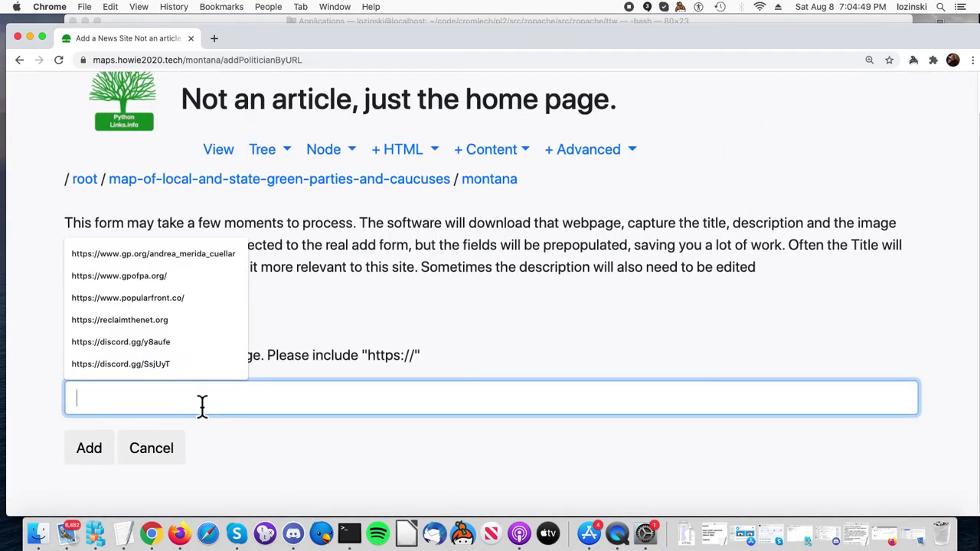
text(http)
key(BackSpace)
key(BackSpace)
key(BackSpace)
key(BackSpace)
text(h)
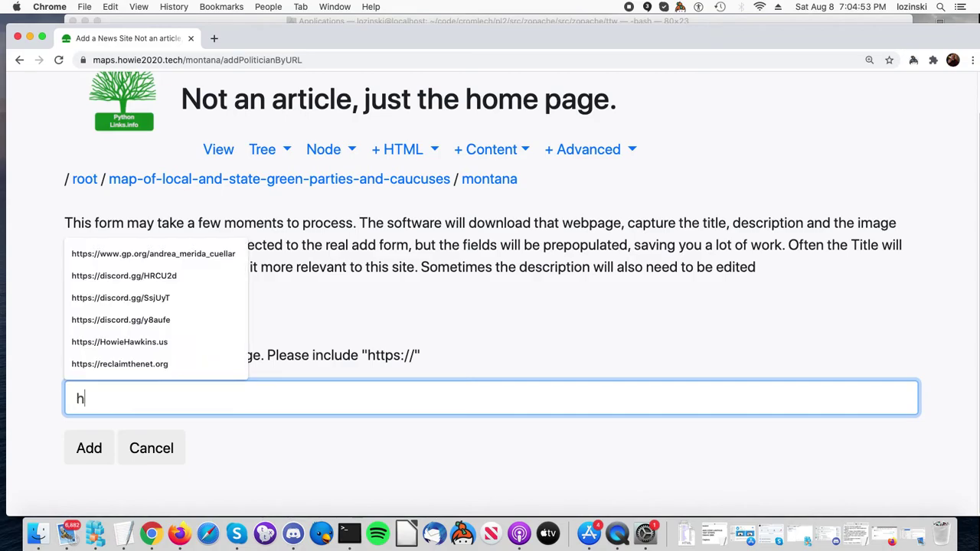
text(ttpr)
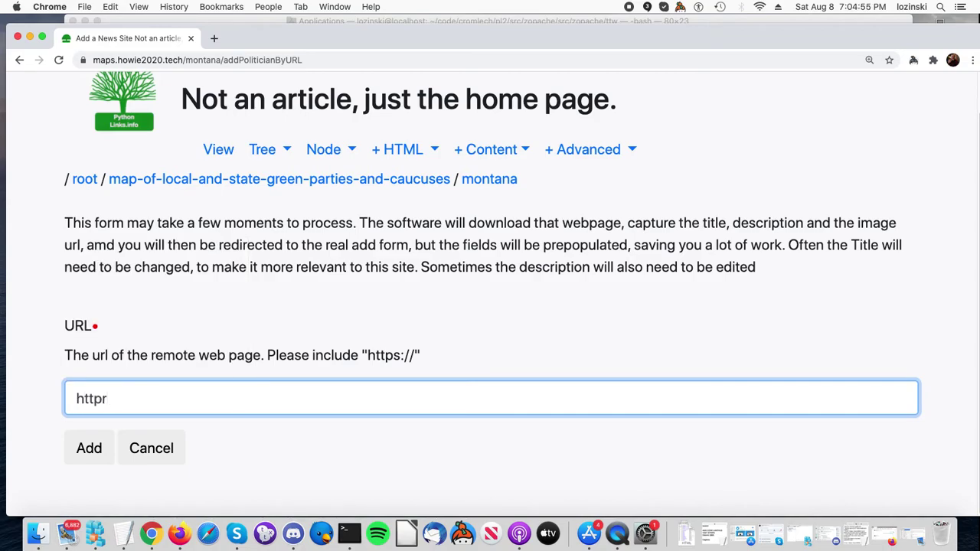
key(BackSpace)
text(s)
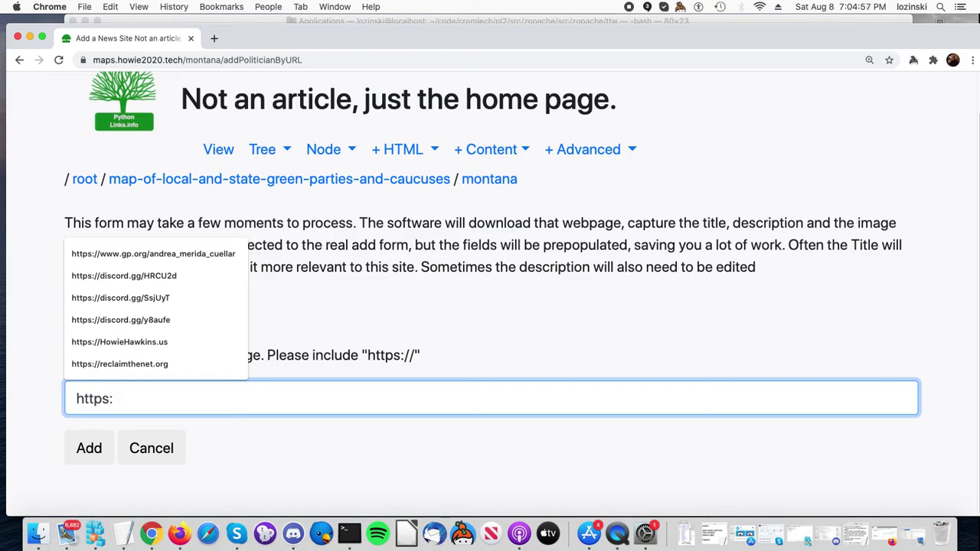
text(://Howie)
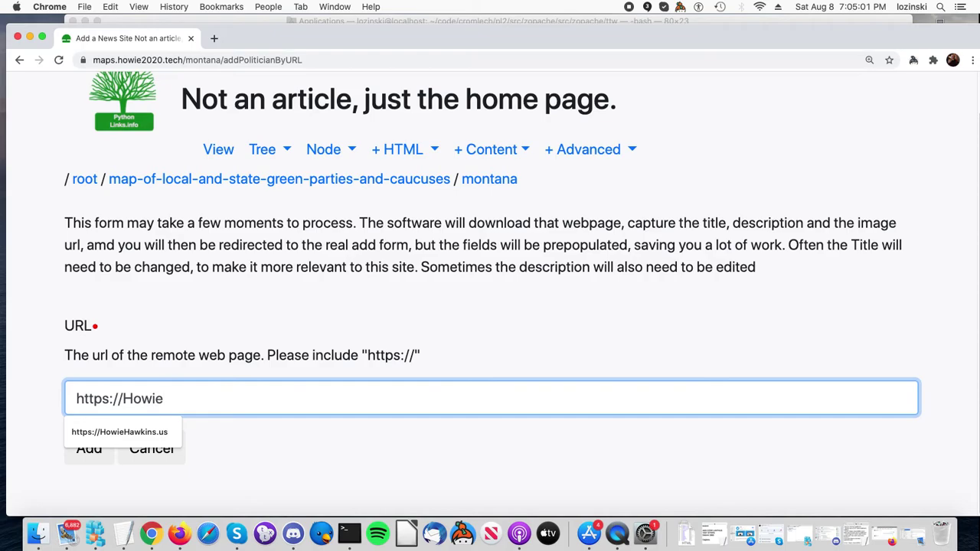
text(Hawkins.us)
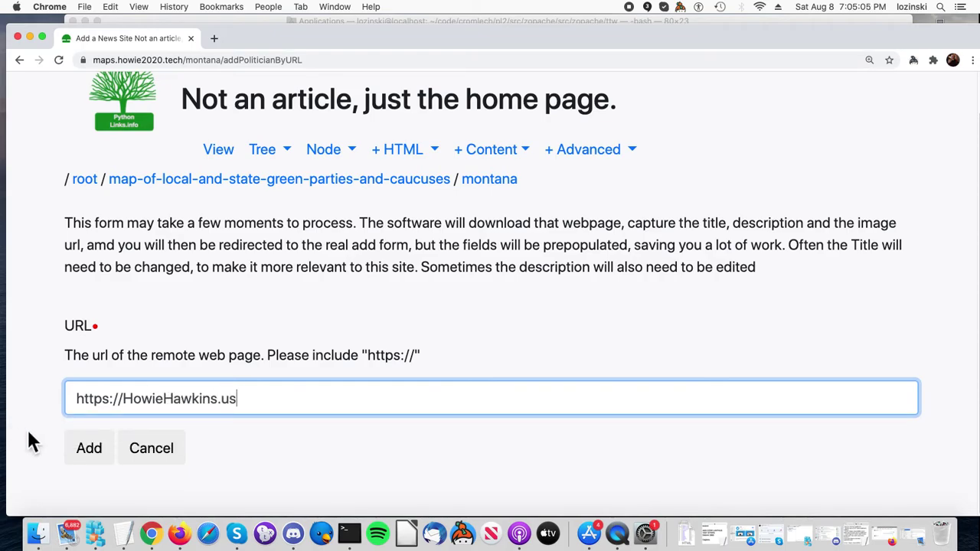
click(95, 459)
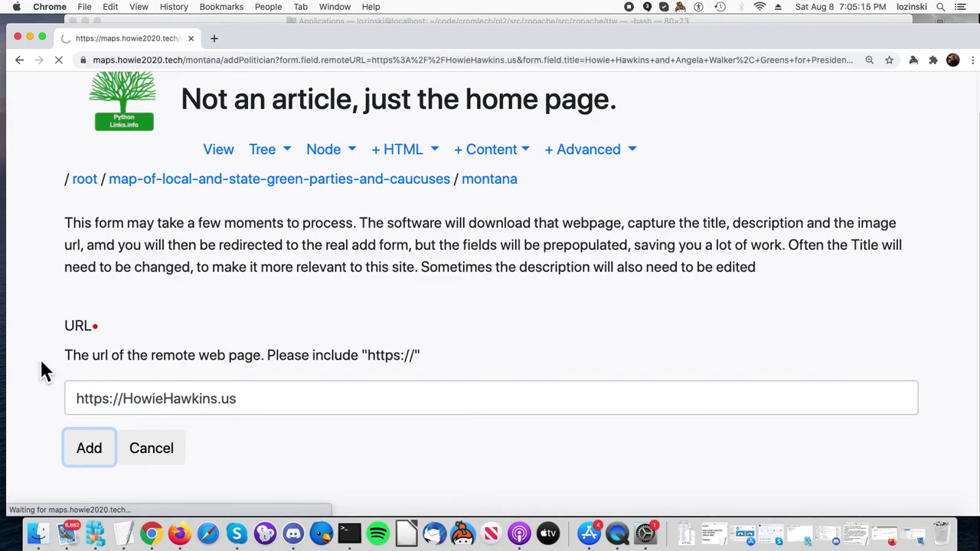
Look over the prefilled Add a Politician form down to the district office address and image, and return to the Montana Green Party page
scroll(42, 365, down, 5)
scroll(42, 364, down, 10)
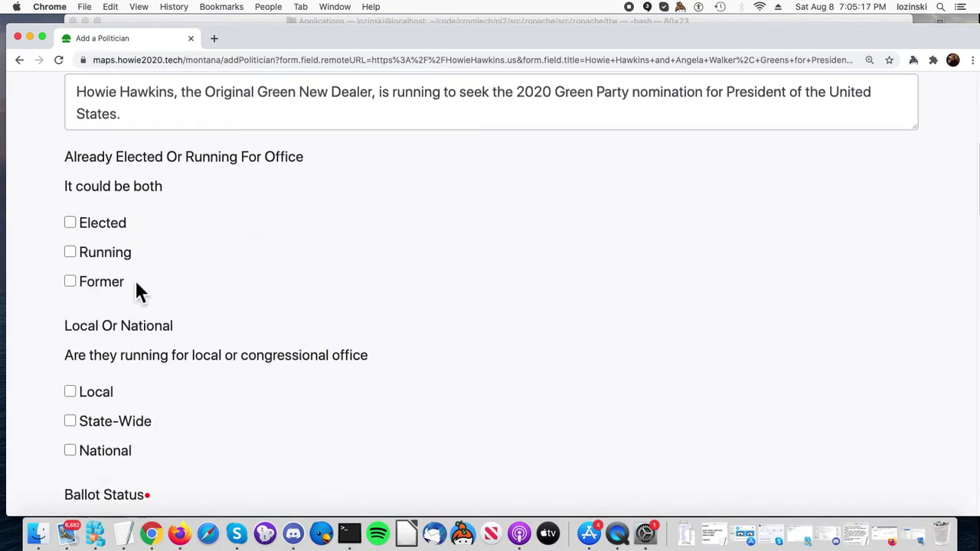
scroll(104, 322, down, 8)
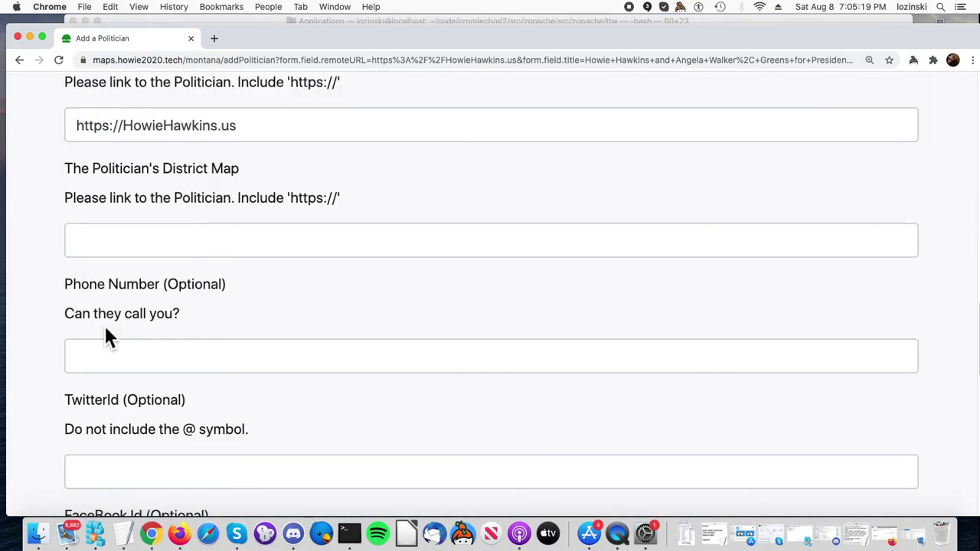
scroll(109, 338, down, 10)
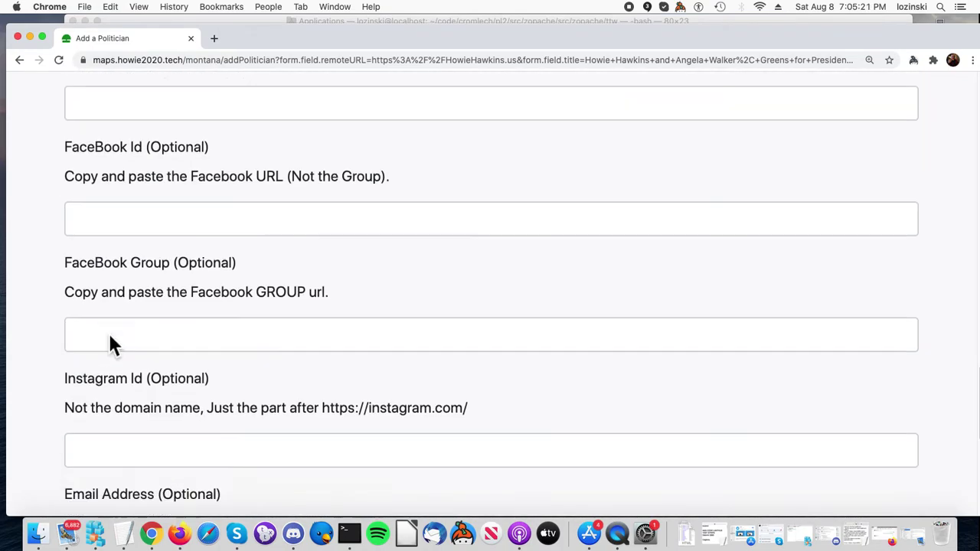
click(137, 268)
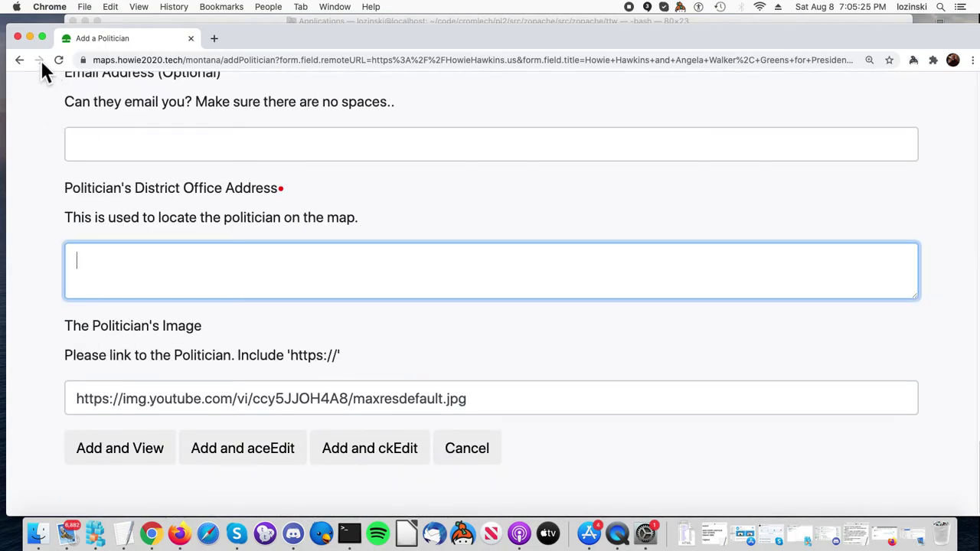
click(20, 61)
click(17, 65)
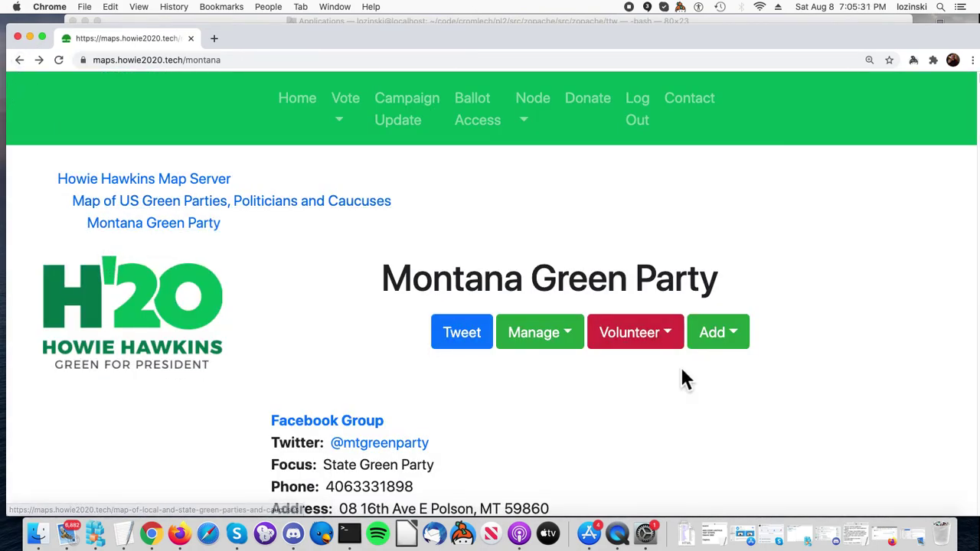
Open the Montana Green Party's management interface and look through its HTML, Advanced and Tree options
click(548, 345)
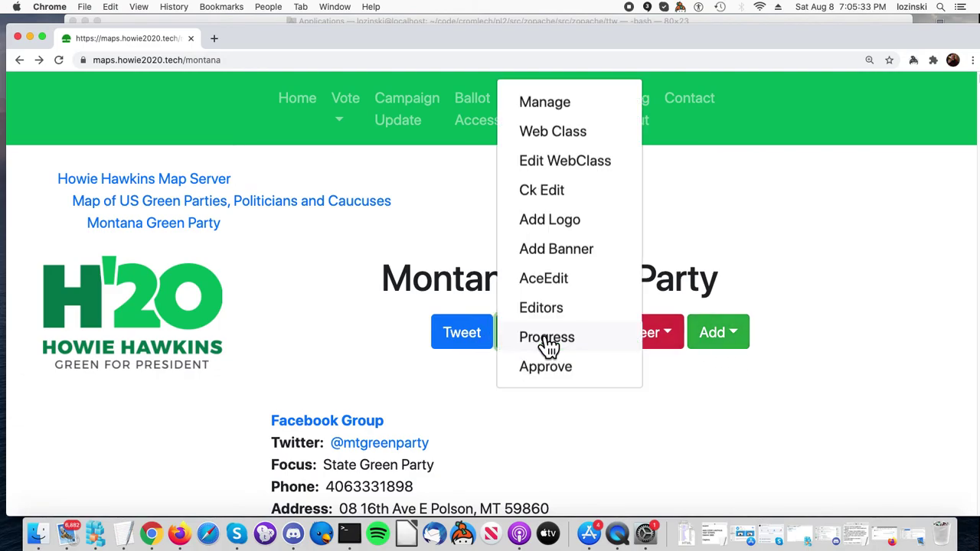
click(559, 113)
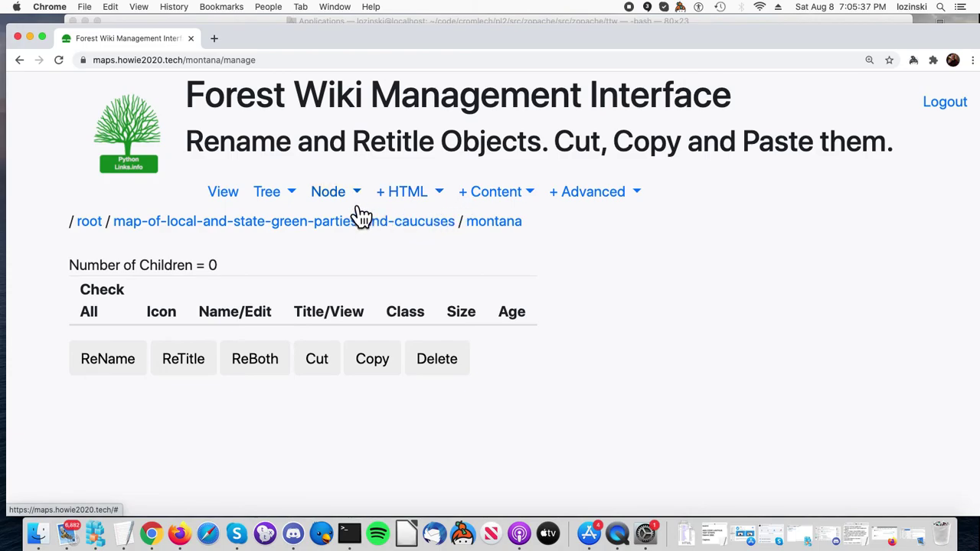
click(426, 203)
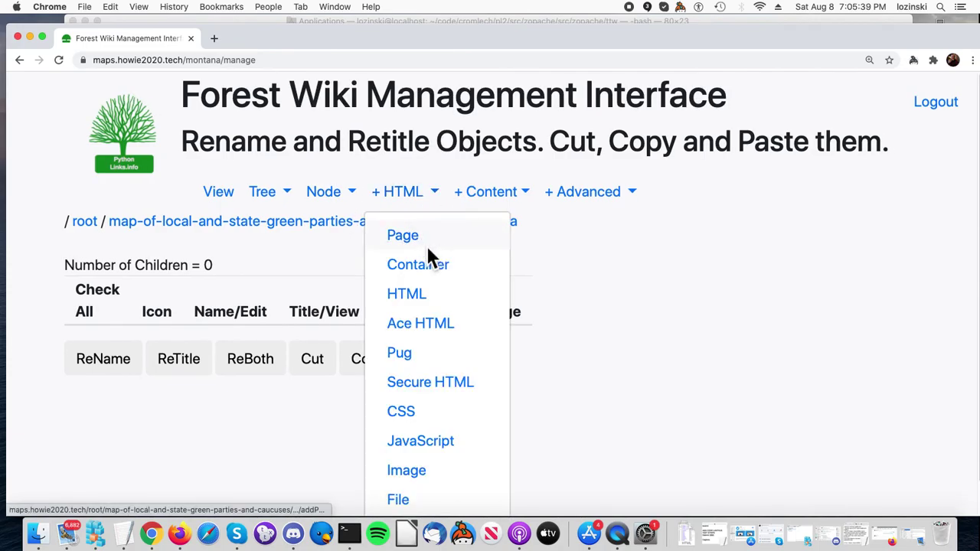
scroll(444, 278, down, 1)
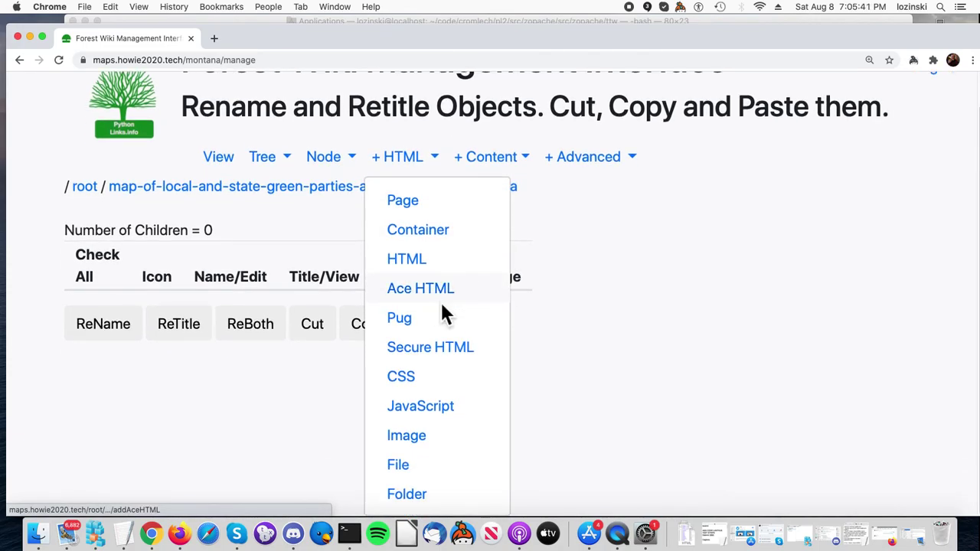
click(602, 160)
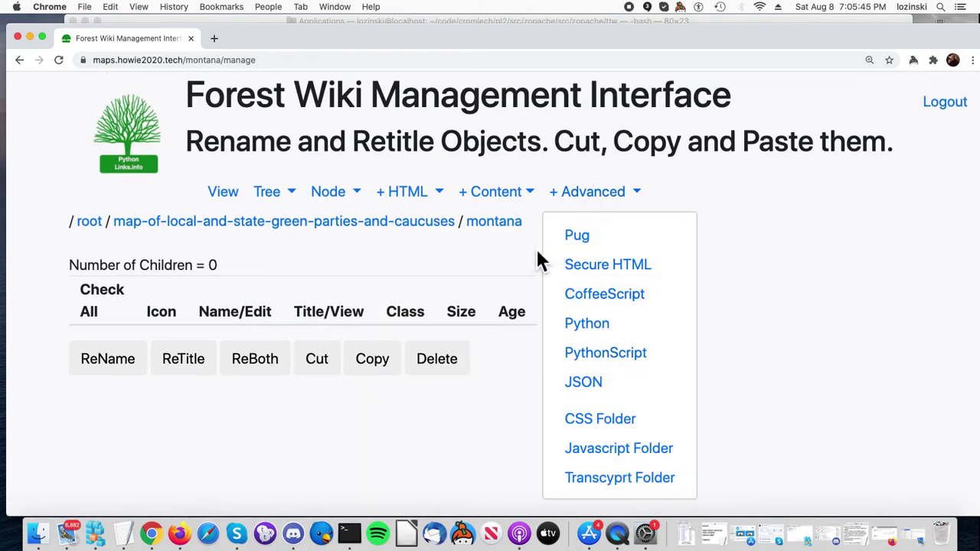
click(295, 210)
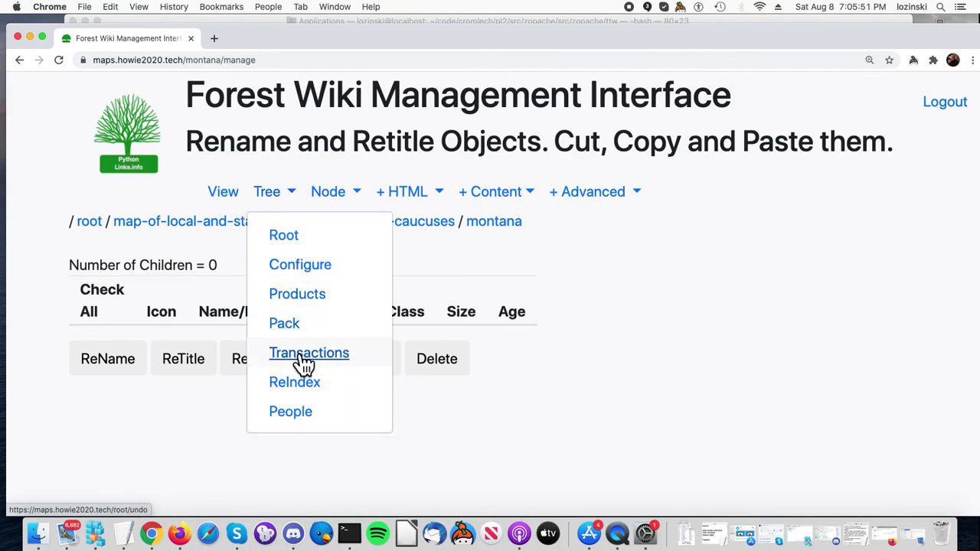
click(190, 397)
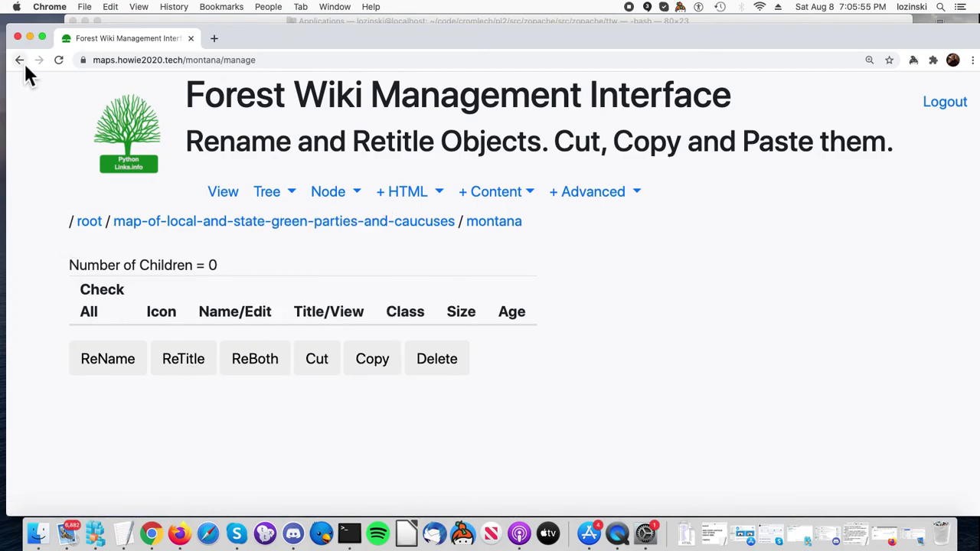
Return to the US Green Parties map, reopen the Montana Green Party page from it and show the options for adding content
click(245, 221)
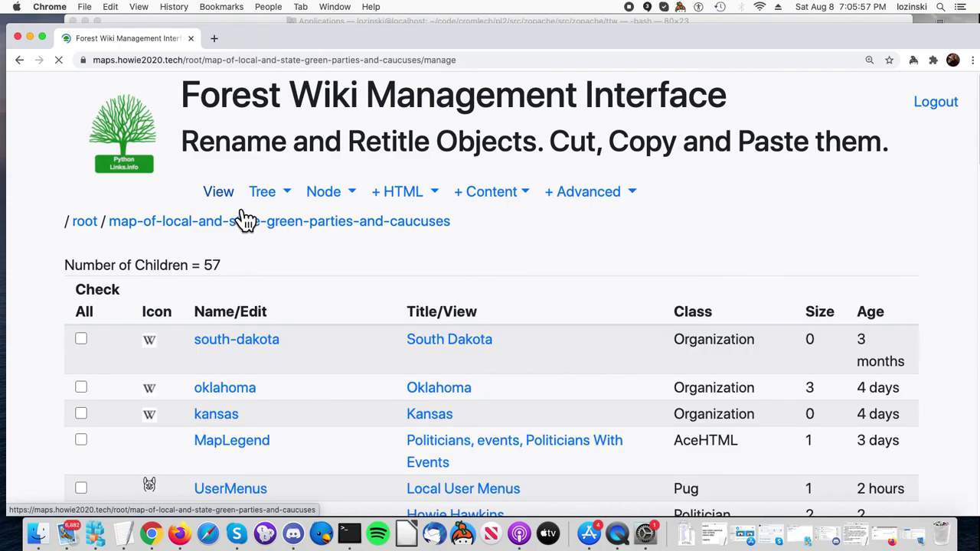
click(220, 196)
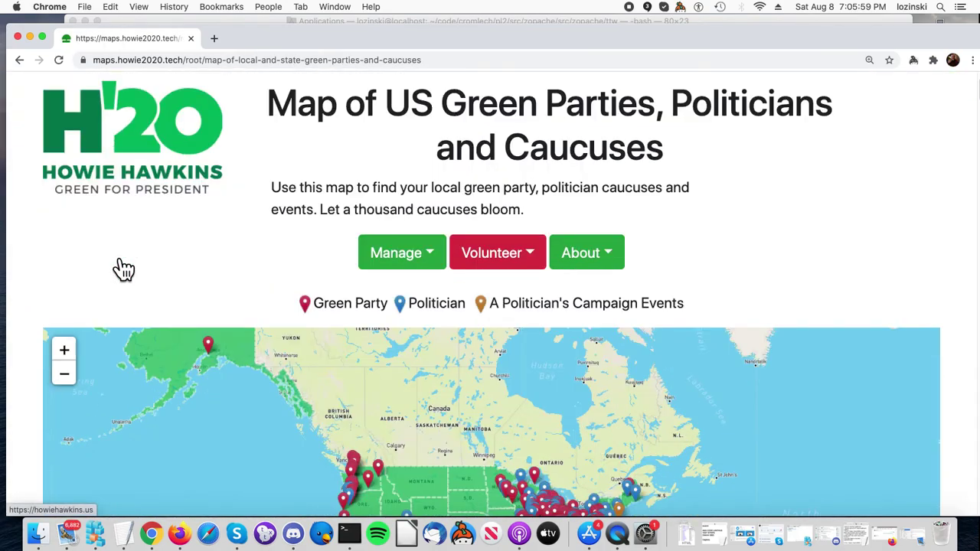
scroll(31, 322, down, 5)
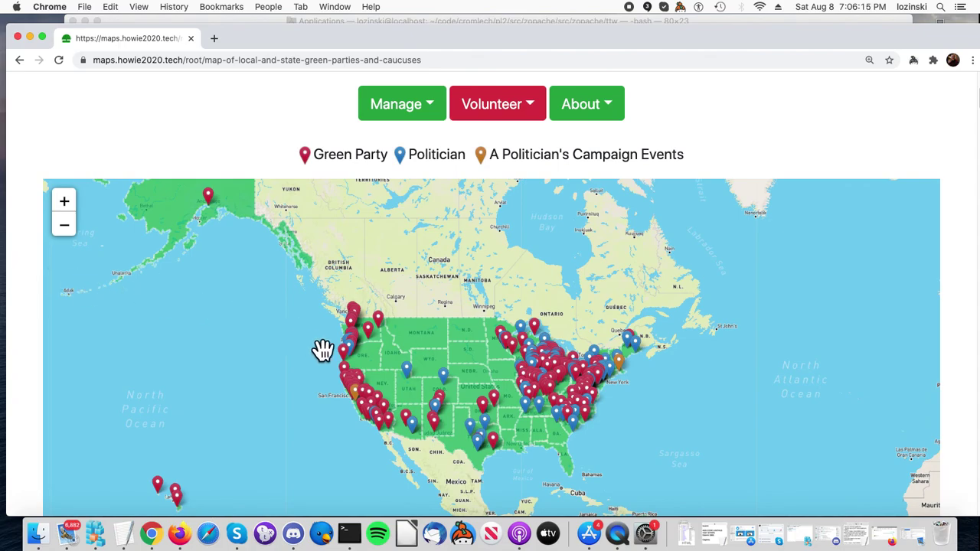
click(444, 354)
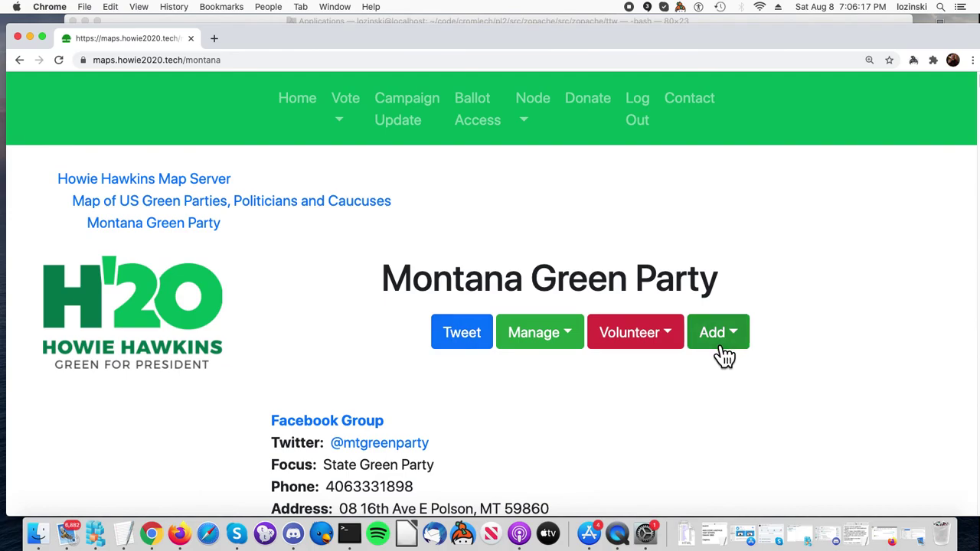
click(720, 341)
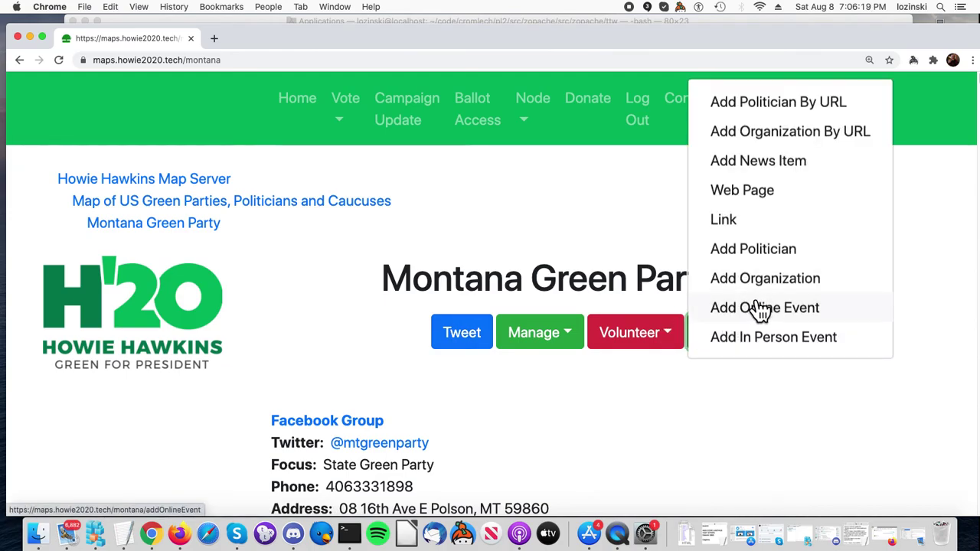